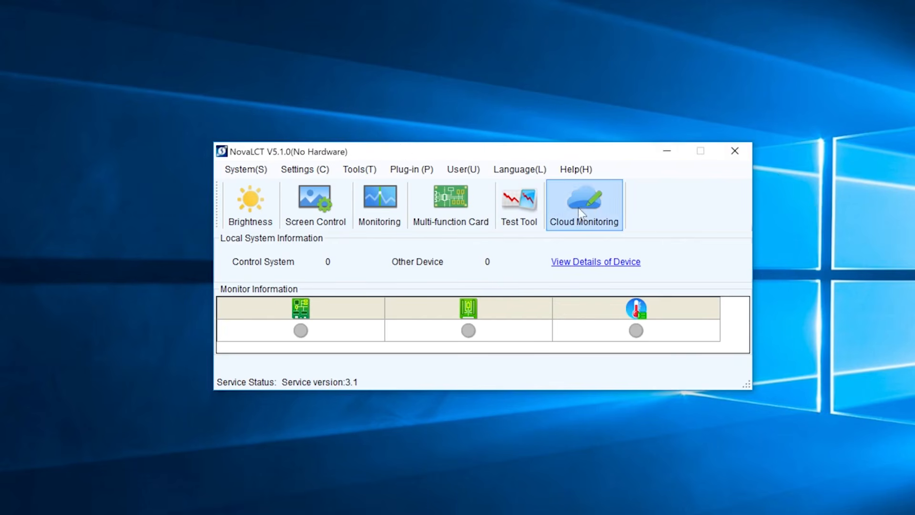
- Move the NovaLCT main window higher and to the right on the desktop
drag(526, 151, 511, 80)
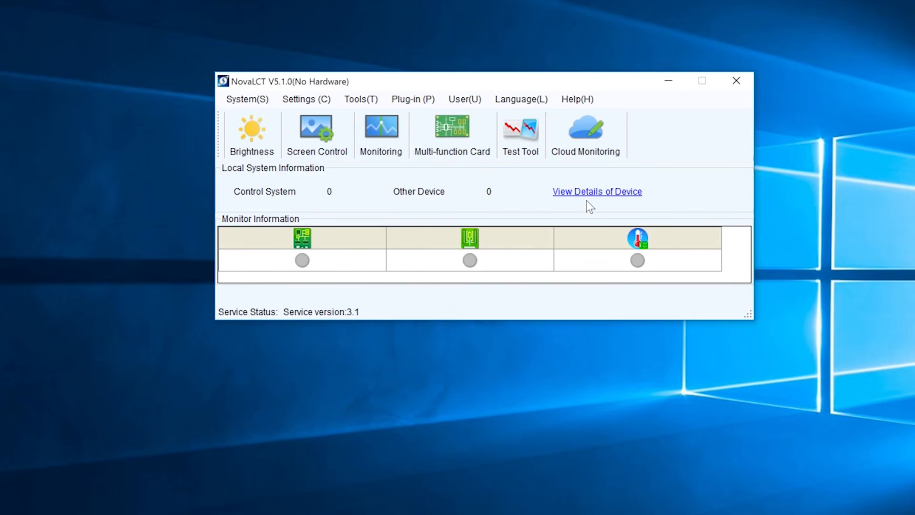
- Check the empty device details list, browse the Settings and Tools menus, then show the User menu
click(598, 192)
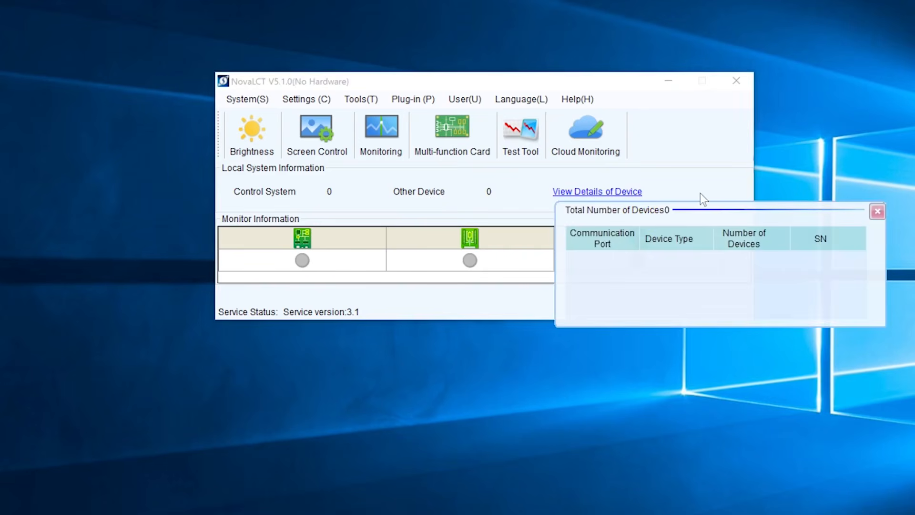
click(877, 212)
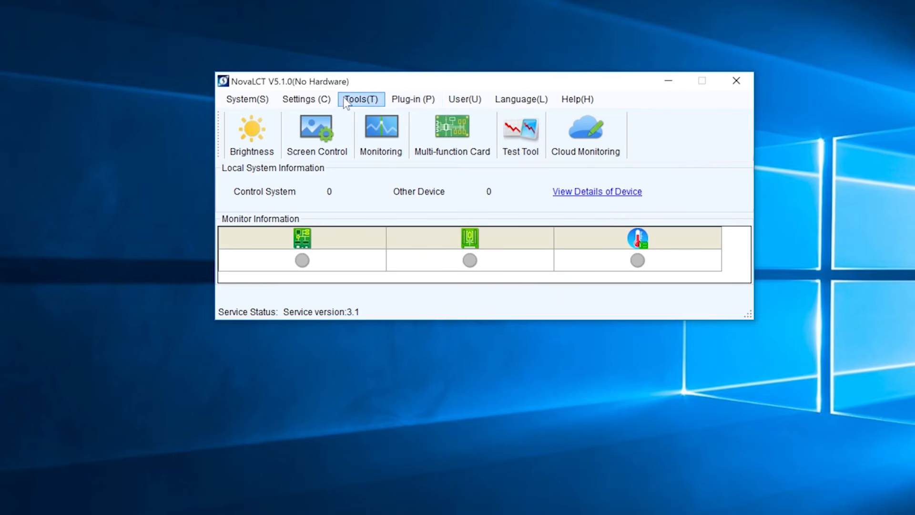
click(267, 98)
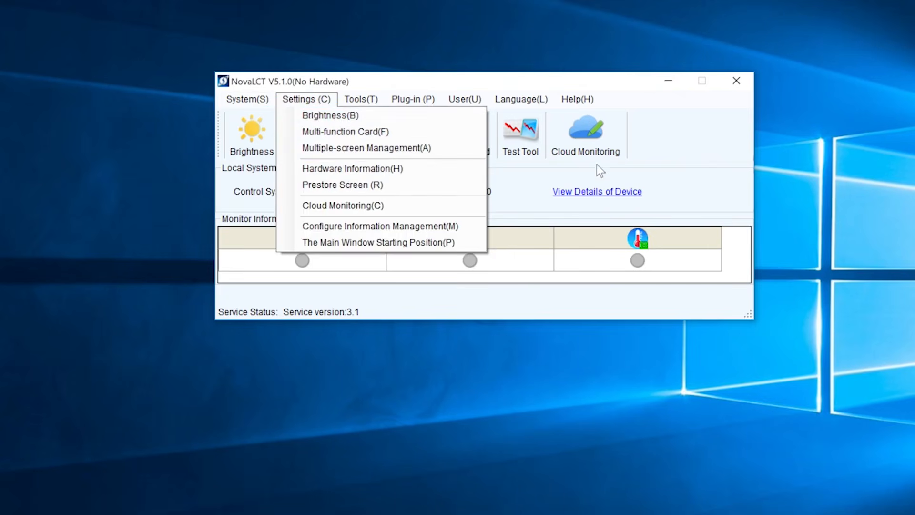
click(668, 146)
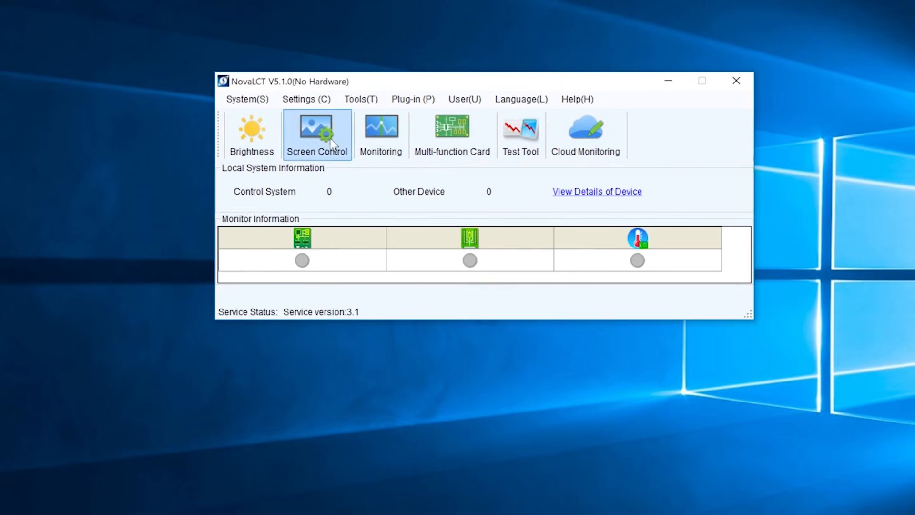
click(362, 99)
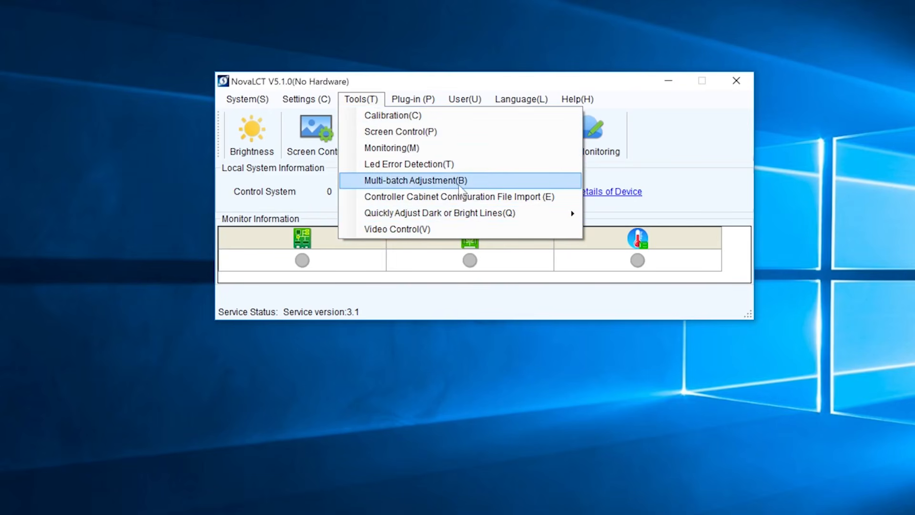
click(691, 144)
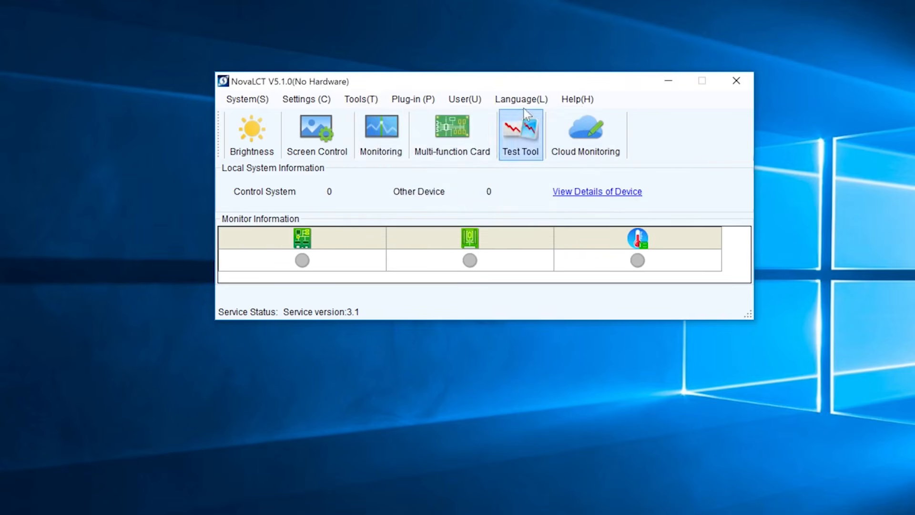
click(479, 102)
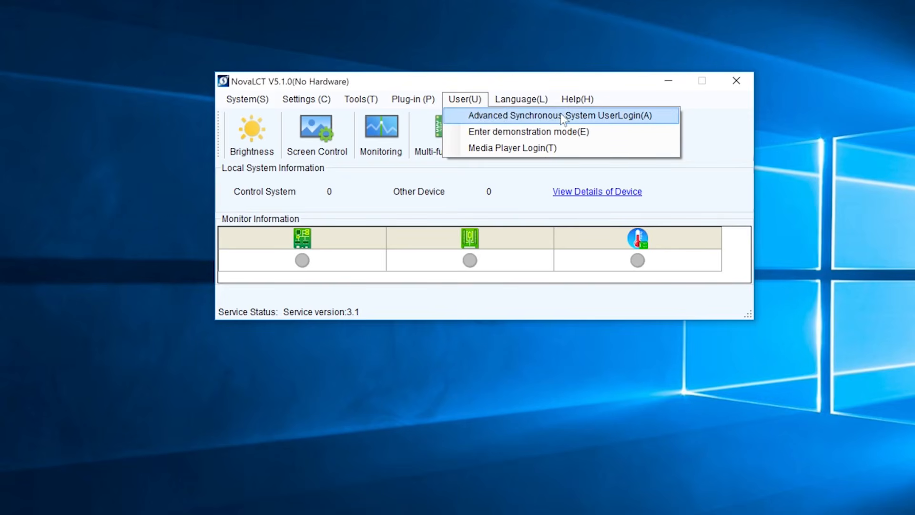
- Log in as the Advanced Synchronous System user with the password and check the hidden toolbar features
click(605, 117)
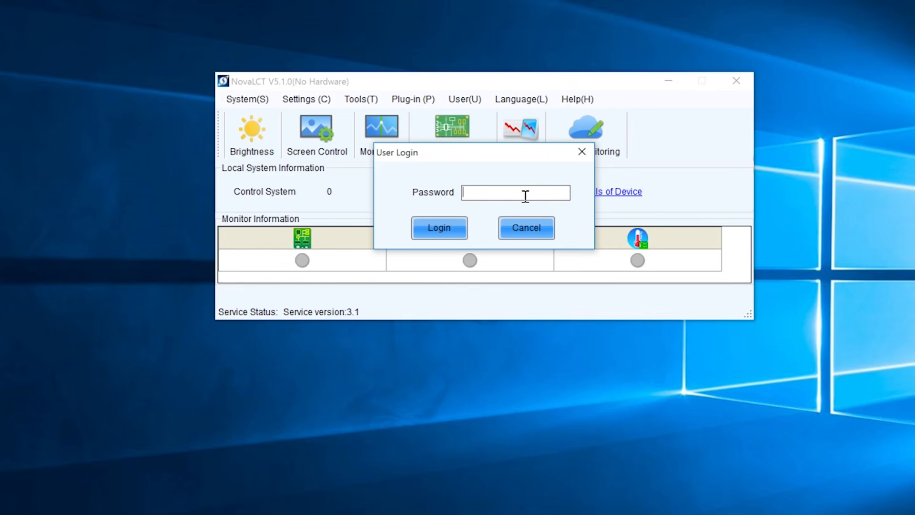
text(666)
click(439, 229)
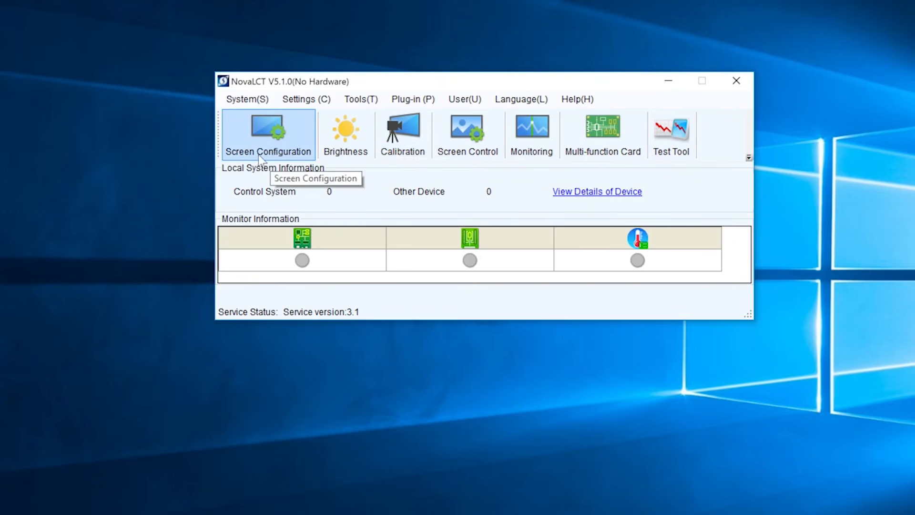
click(749, 158)
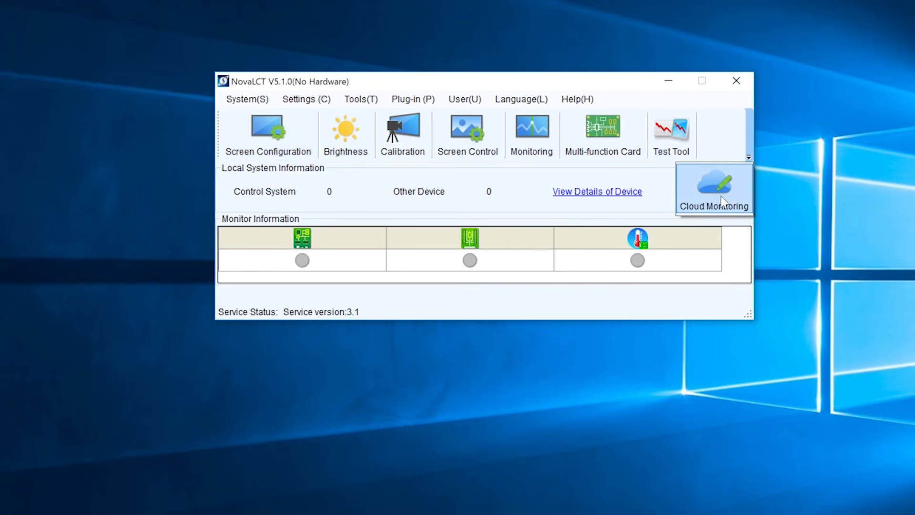
click(713, 144)
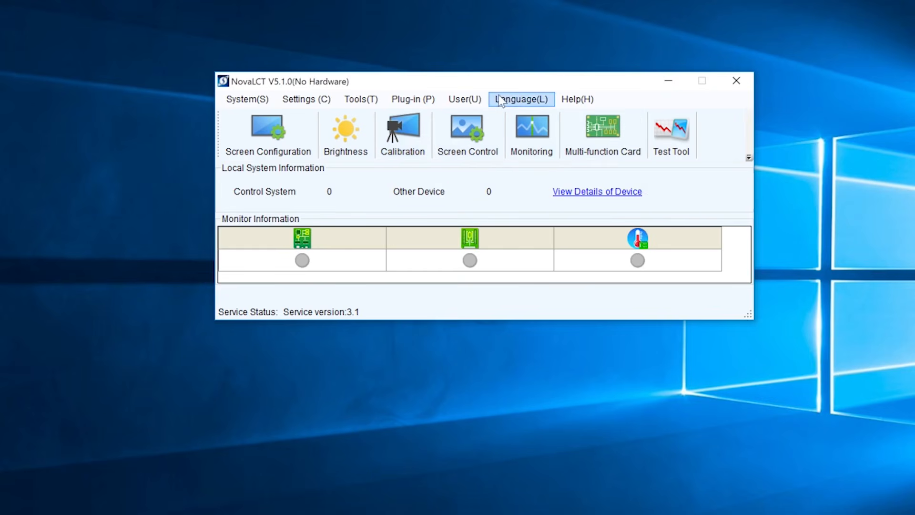
- Log out of the advanced user and log in to Demonstration Mode with its password
click(462, 99)
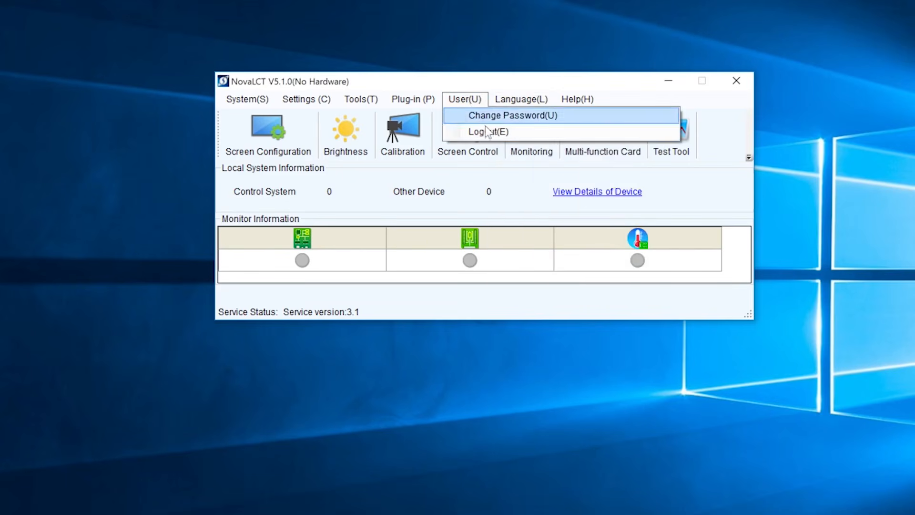
click(485, 131)
click(475, 102)
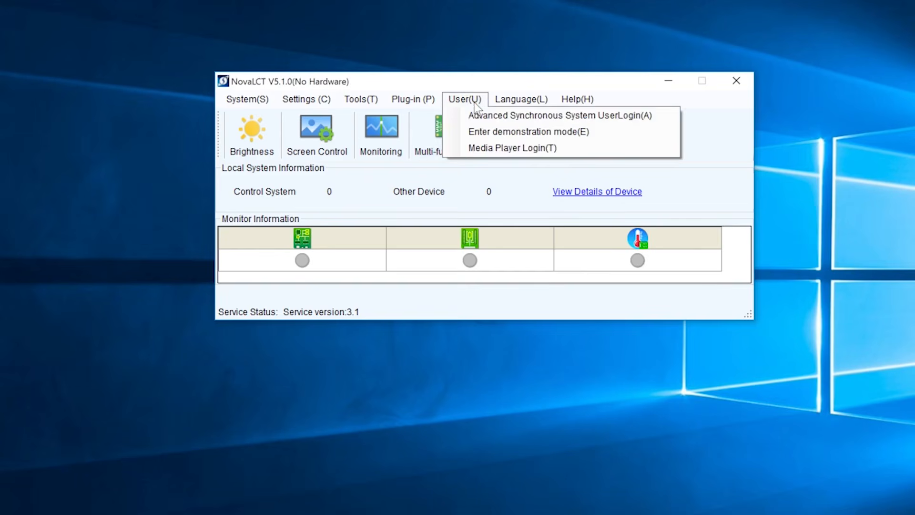
click(529, 136)
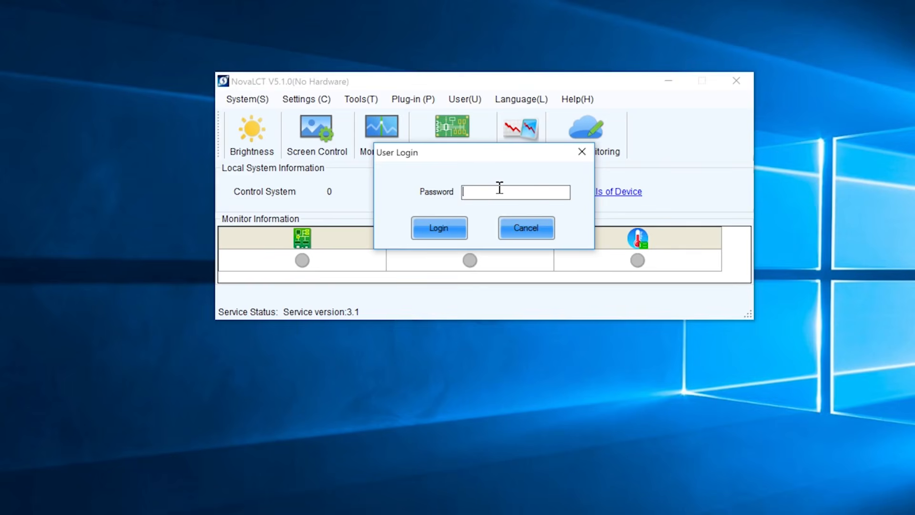
text(***)
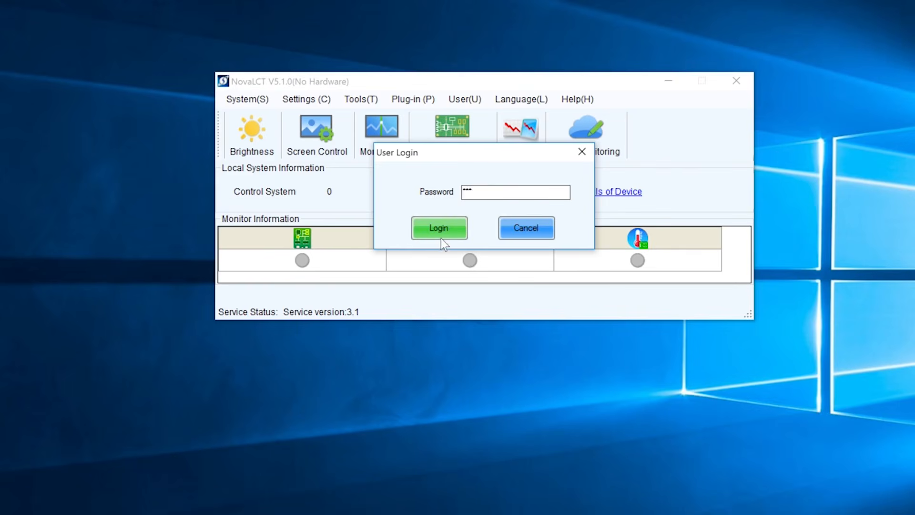
click(441, 238)
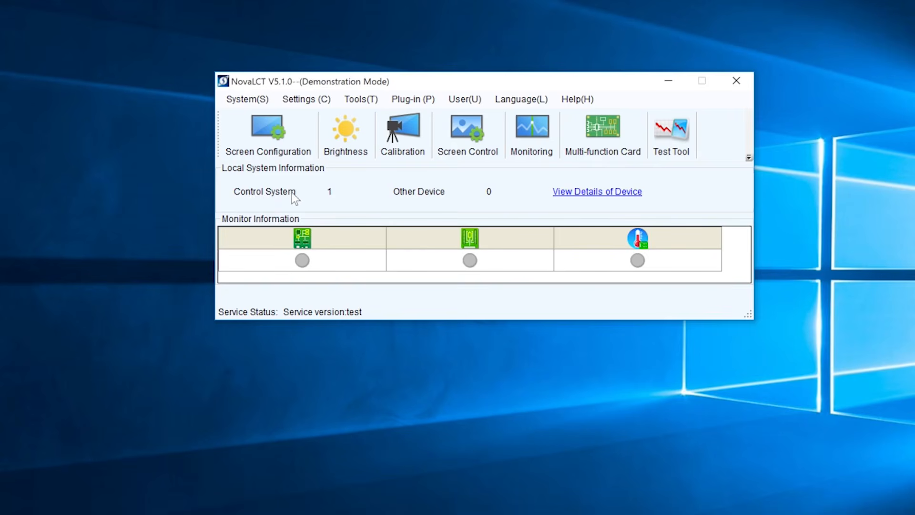
- Check the device details showing the MCTRL4K controller on COM99, then close the list
click(620, 192)
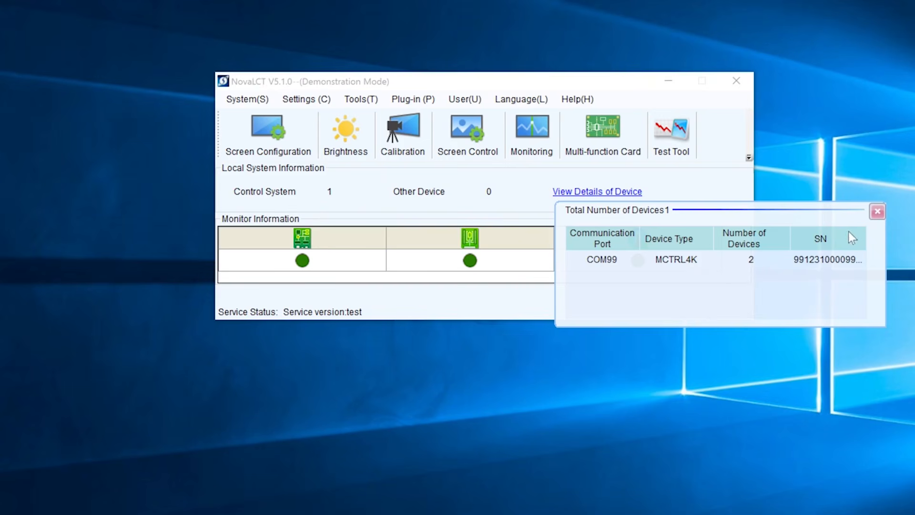
click(876, 214)
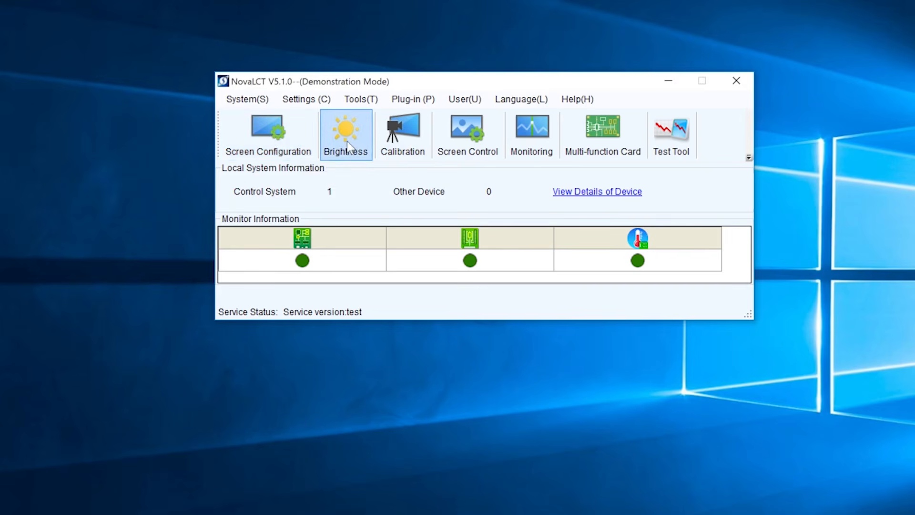
- Open Brightness for COM99-Screen1, test the slider back to 255, and switch to automatic adjustment
click(355, 151)
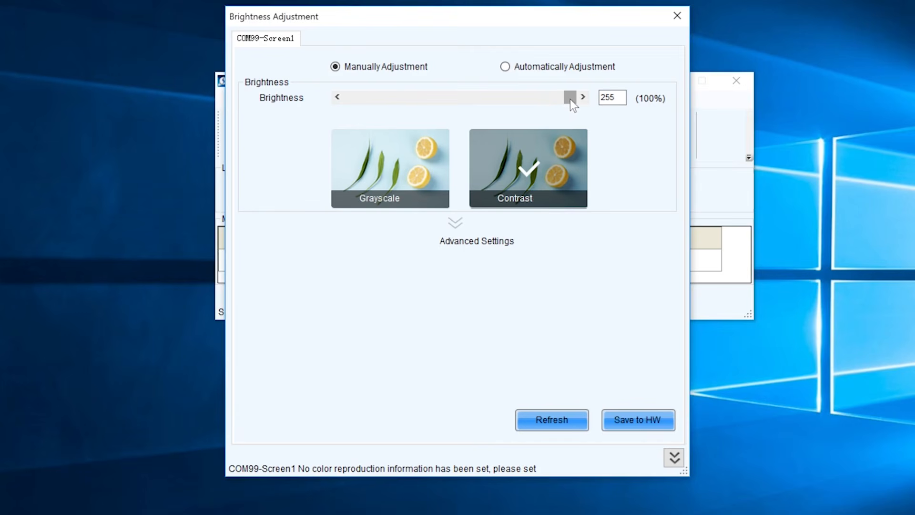
drag(571, 99, 590, 96)
click(506, 68)
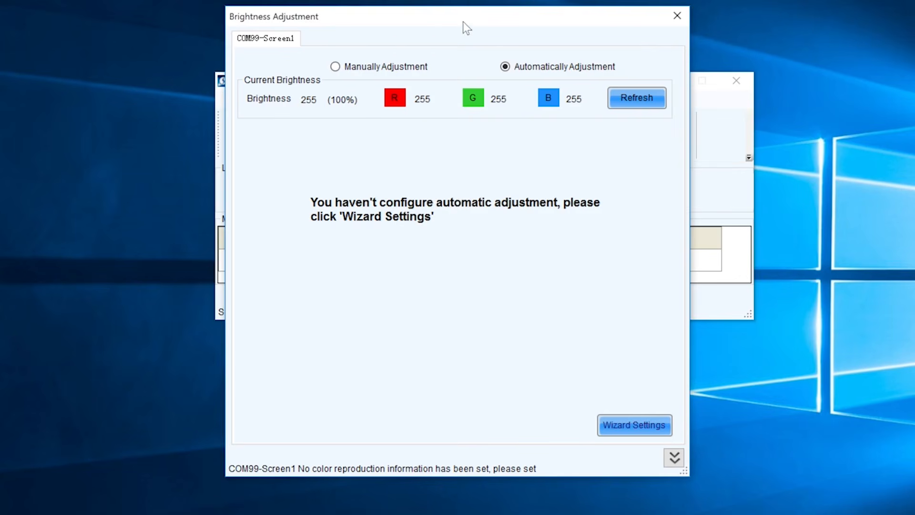
drag(462, 27, 649, 15)
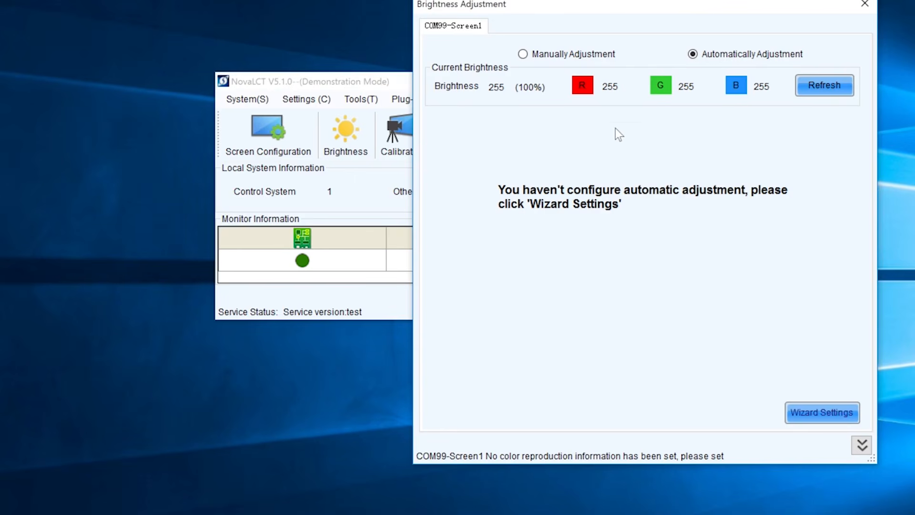
- Switch to manual brightness, try 175, then save 255 (100%) to hardware and close the window
click(525, 57)
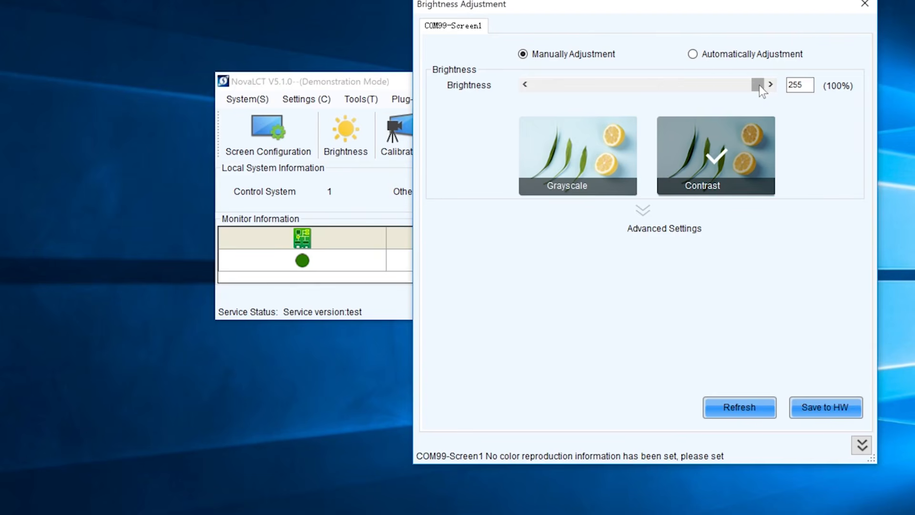
drag(713, 4, 539, 14)
drag(580, 93, 540, 105)
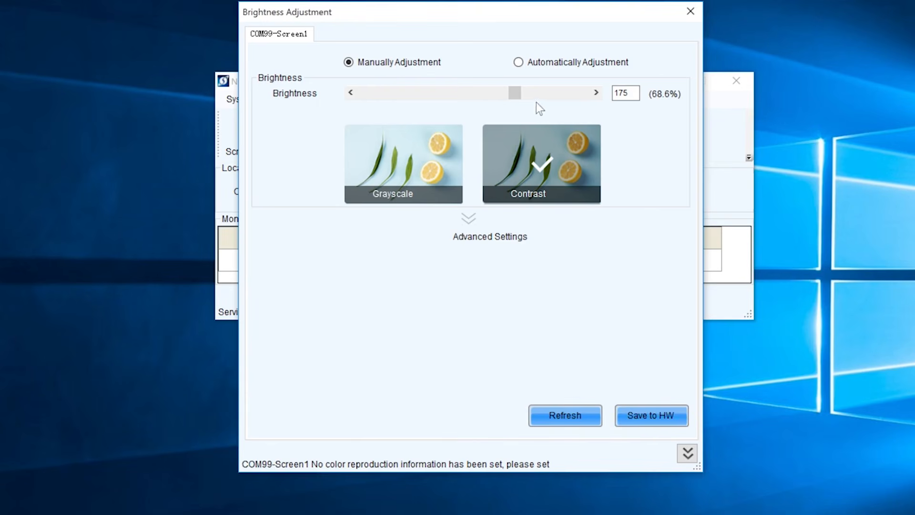
drag(519, 94, 616, 125)
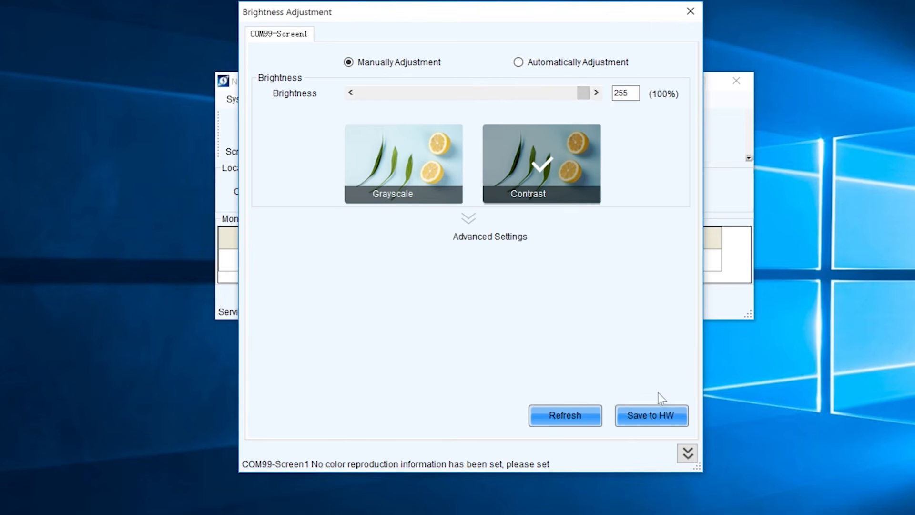
click(645, 417)
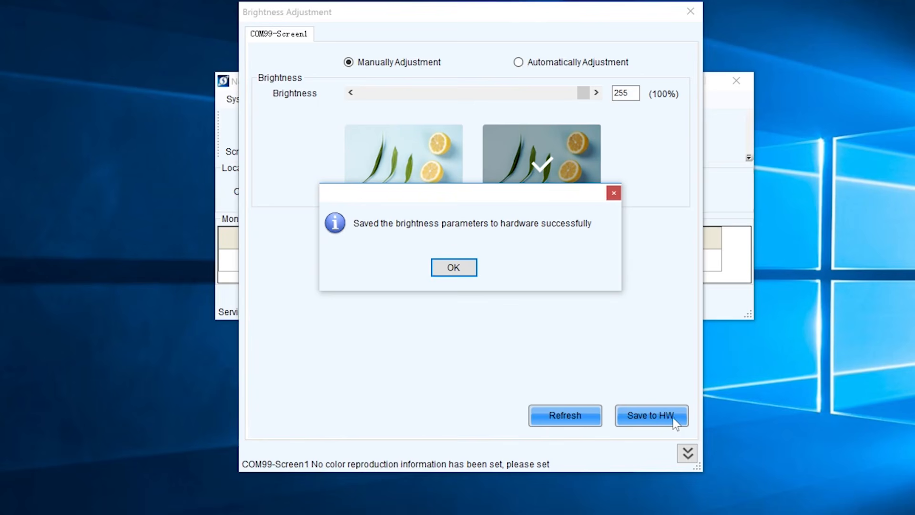
click(468, 268)
click(692, 9)
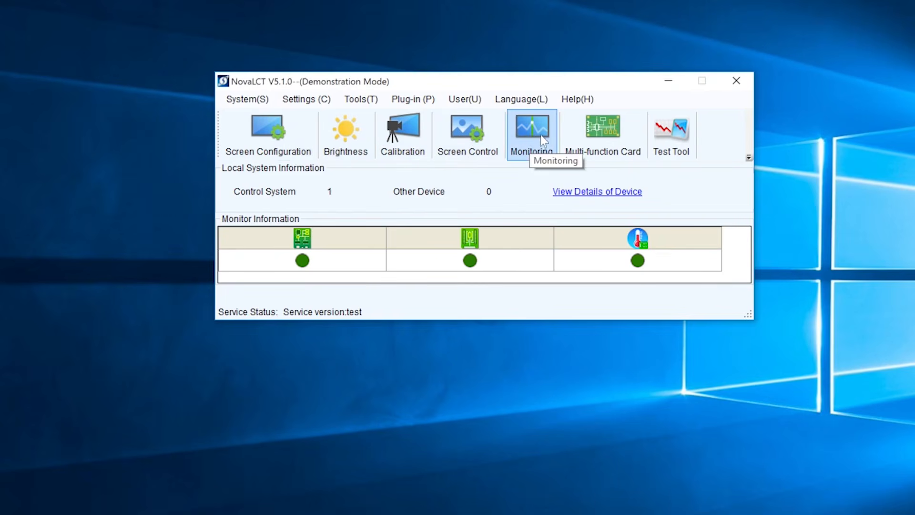
- Start monitoring COM99-Screen1 and reposition the Monitoring window into view
click(524, 138)
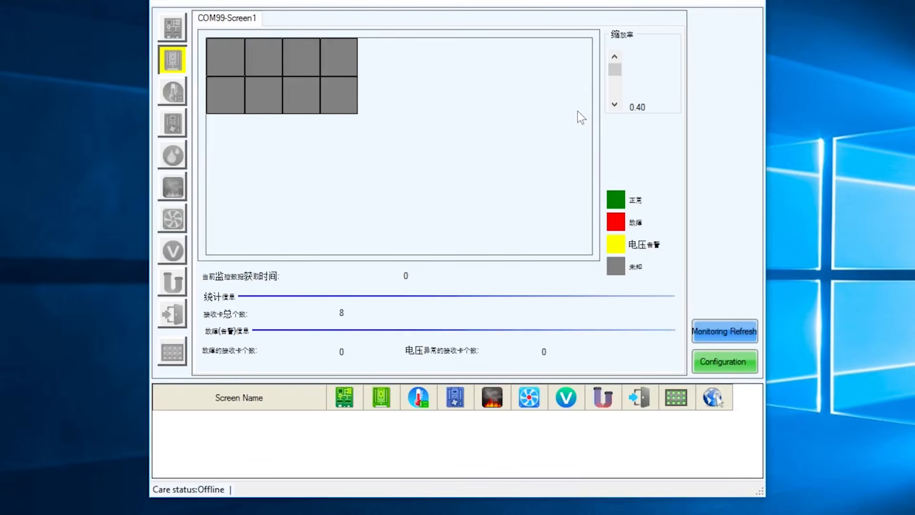
mouse_move(502, 1)
mouse_down()
mouse_move(598, 1)
mouse_move(491, 0)
mouse_up()
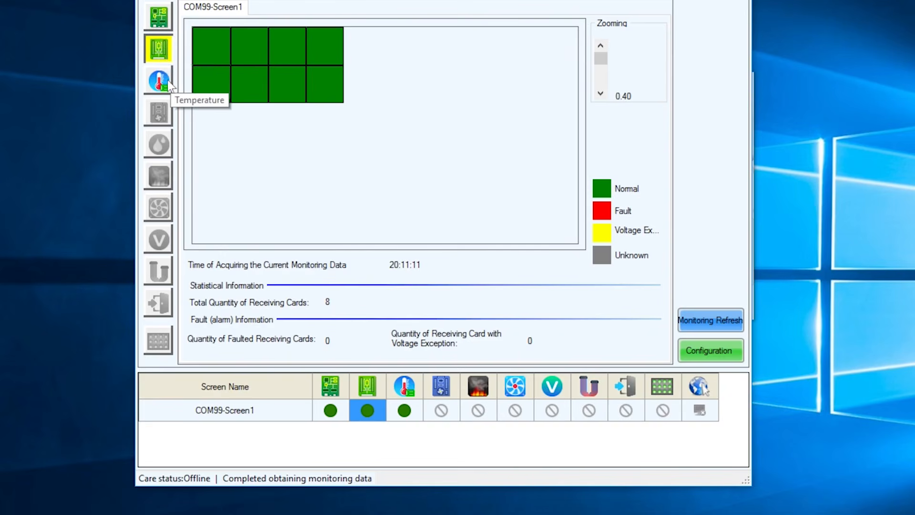
click(161, 20)
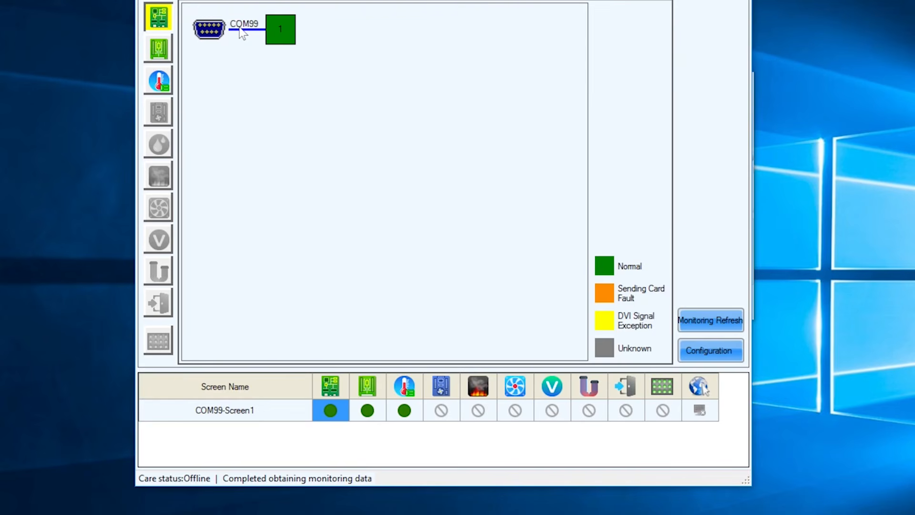
mouse_move(285, 31)
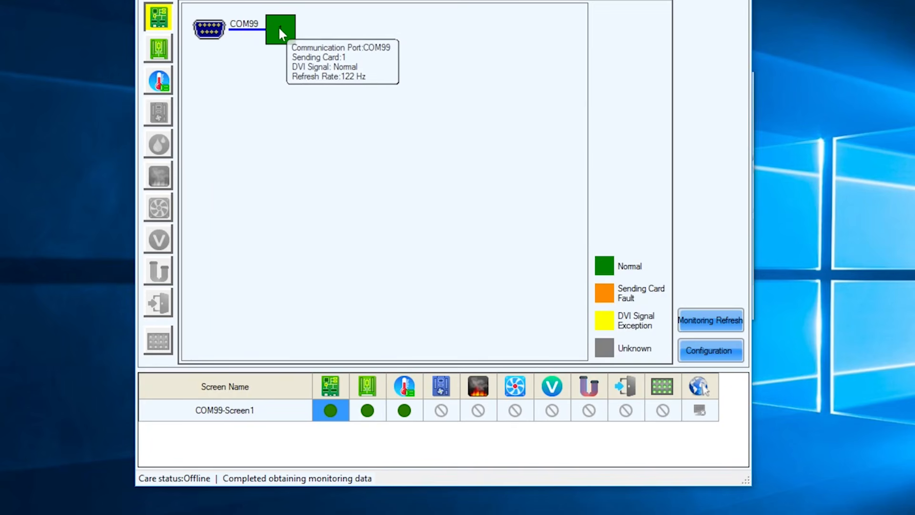
click(159, 48)
mouse_move(264, 83)
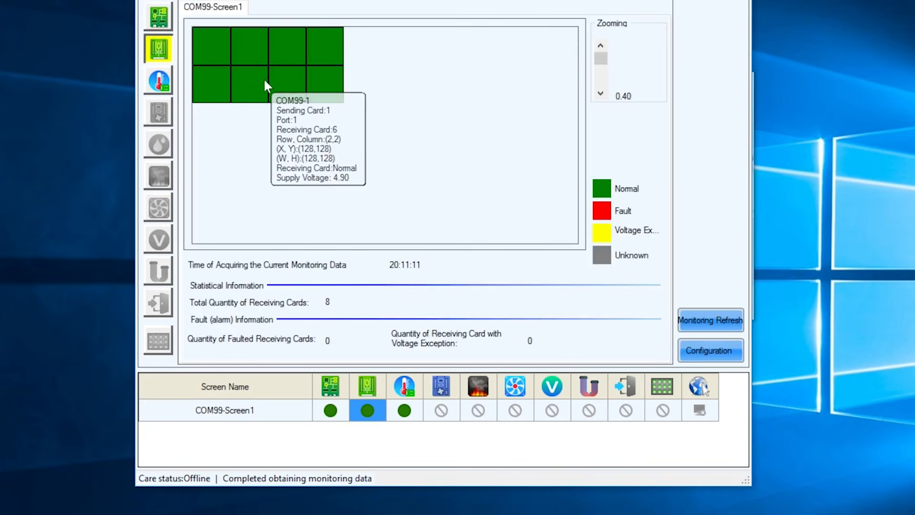
click(159, 18)
mouse_move(280, 28)
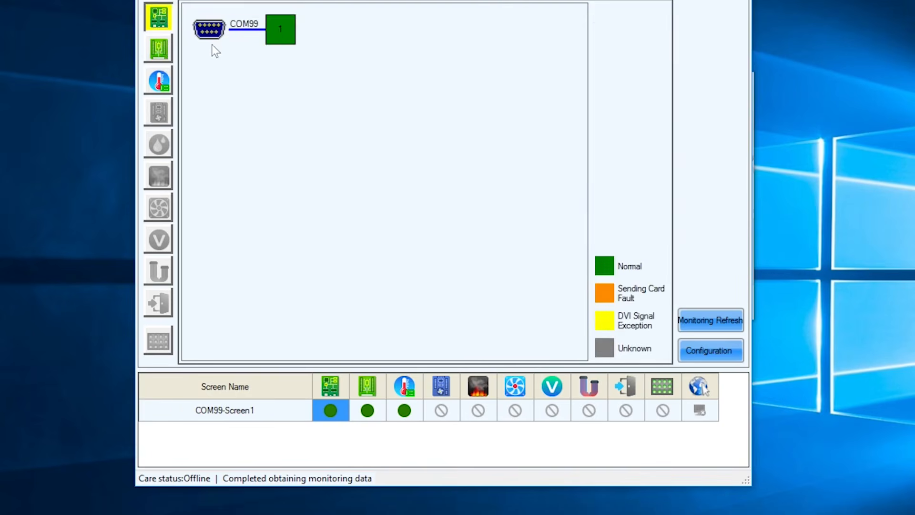
click(160, 47)
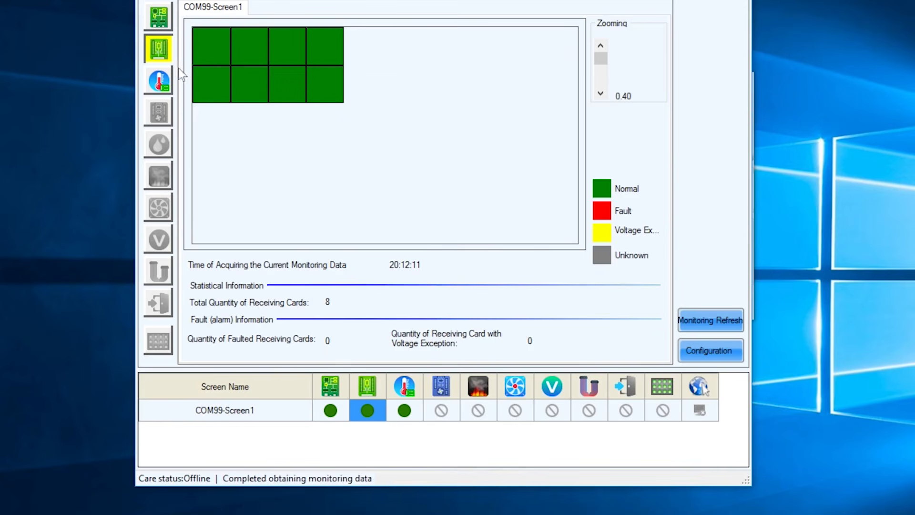
- Check the receiving card temperatures (all 37°C) and the sending card view, then close Monitoring
click(158, 81)
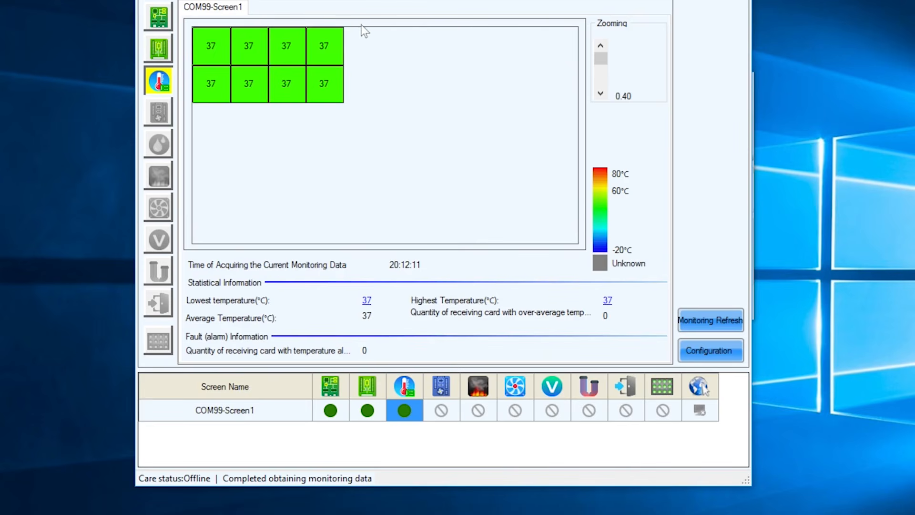
click(160, 18)
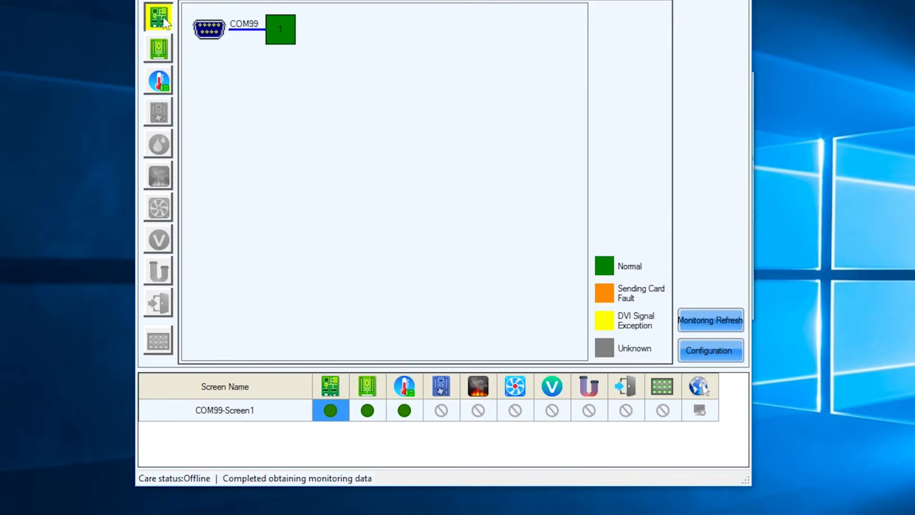
click(160, 82)
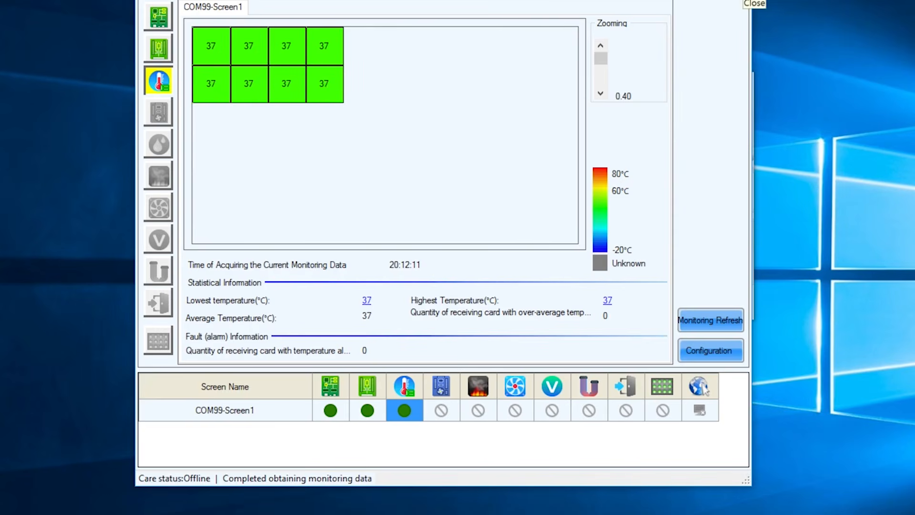
click(742, 0)
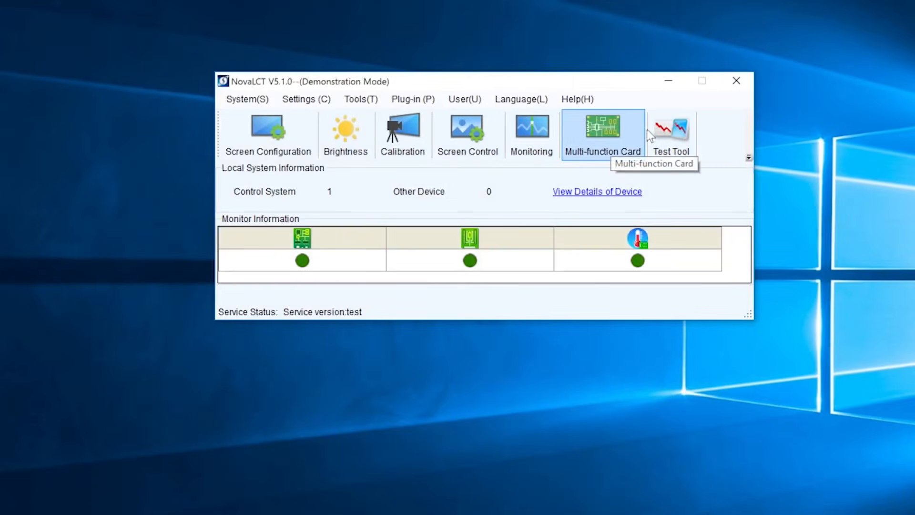
- Open Screen Control for COM99-Screen1, test Black Out and Freeze, then return the display to Normal
click(479, 125)
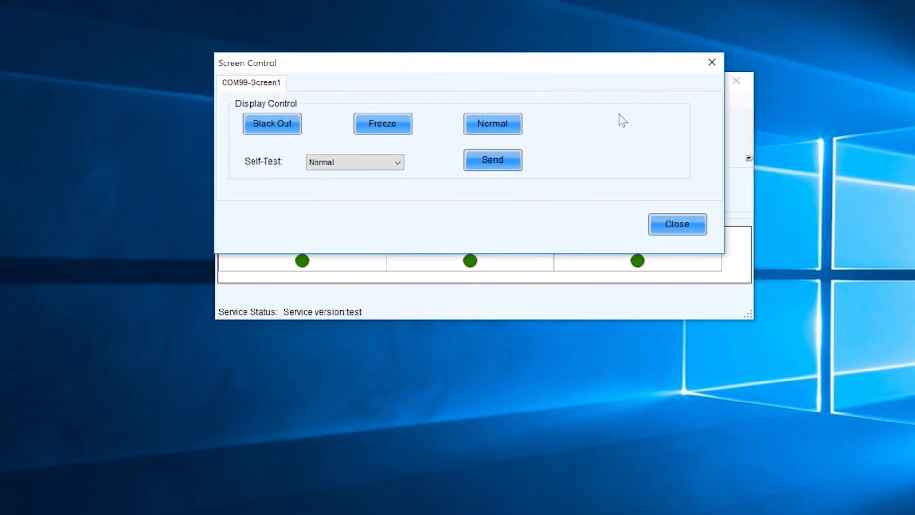
drag(448, 67, 484, 370)
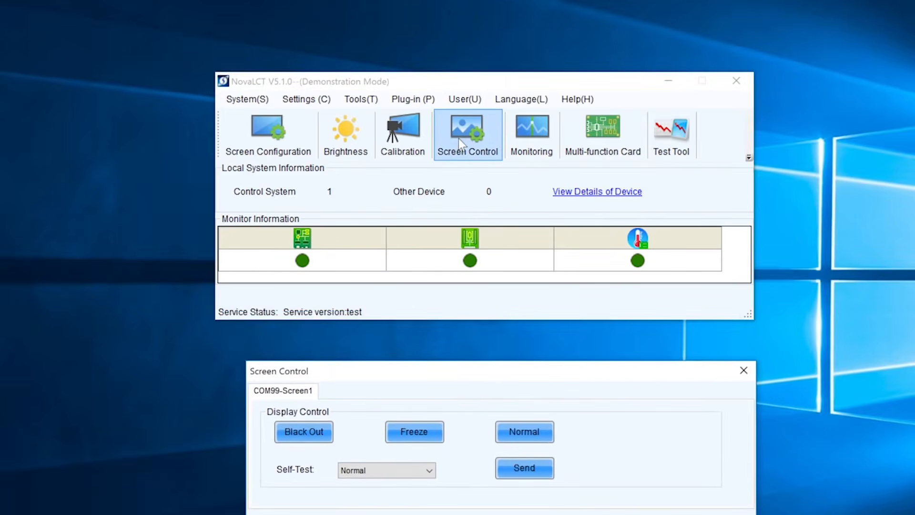
click(295, 434)
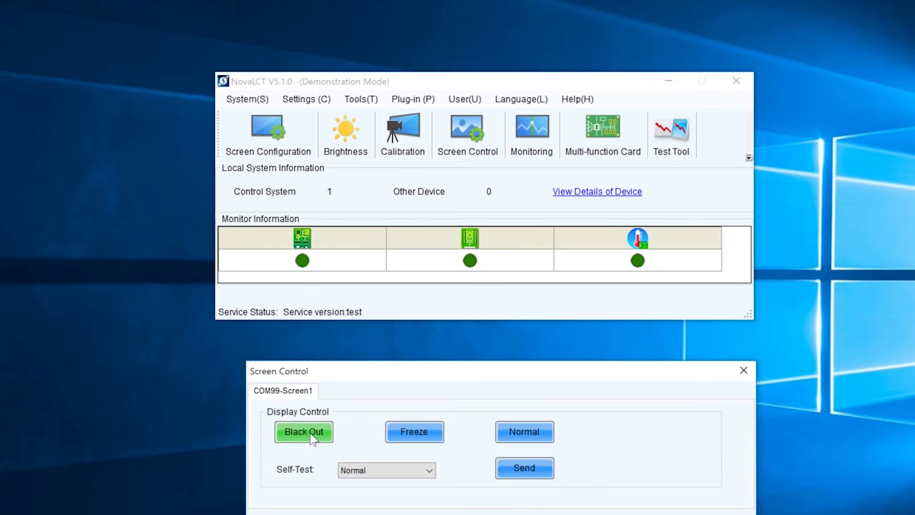
click(413, 435)
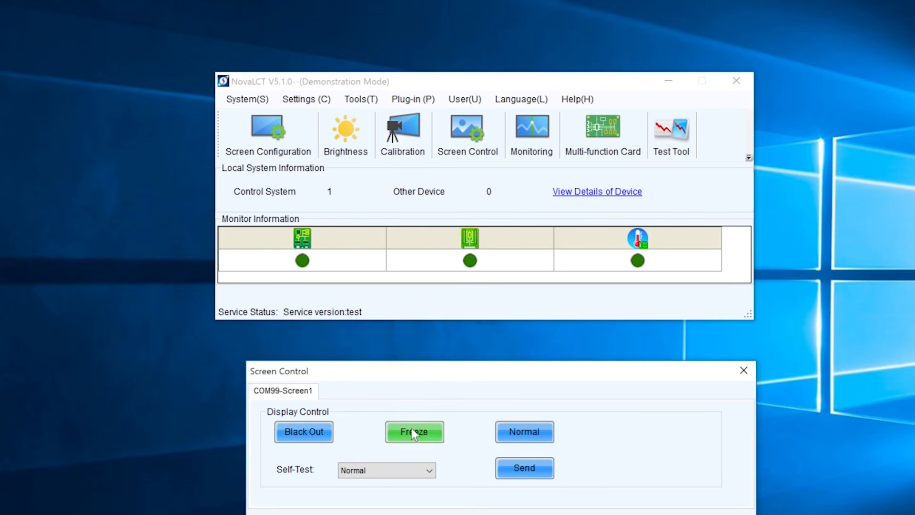
click(540, 431)
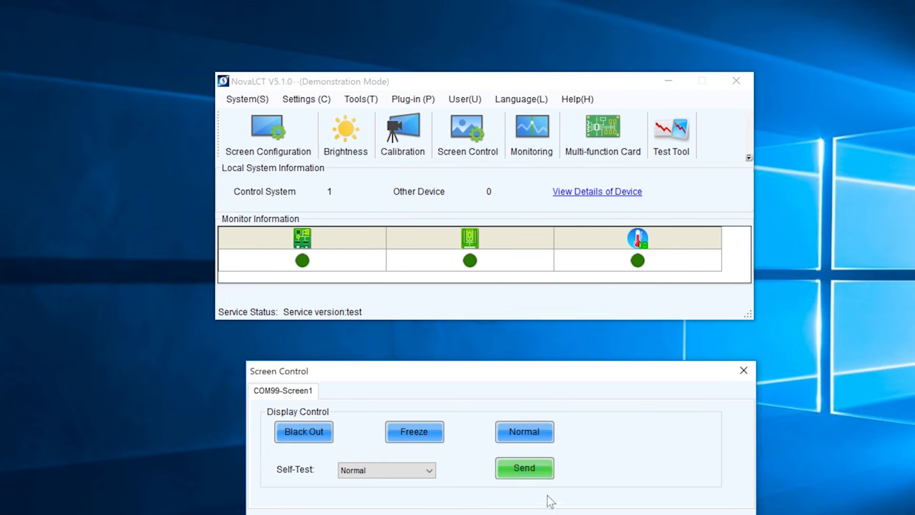
- Keep the self-test pattern on Normal and send it to the screen
click(428, 471)
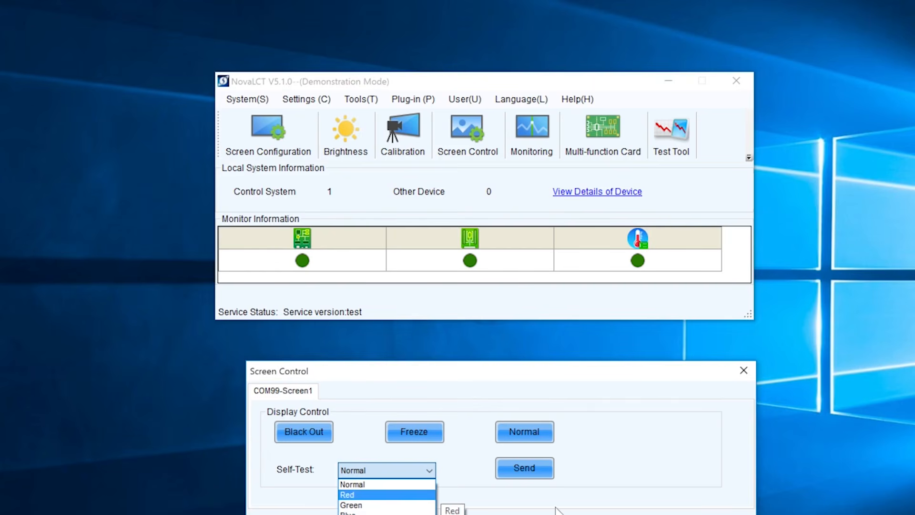
click(572, 507)
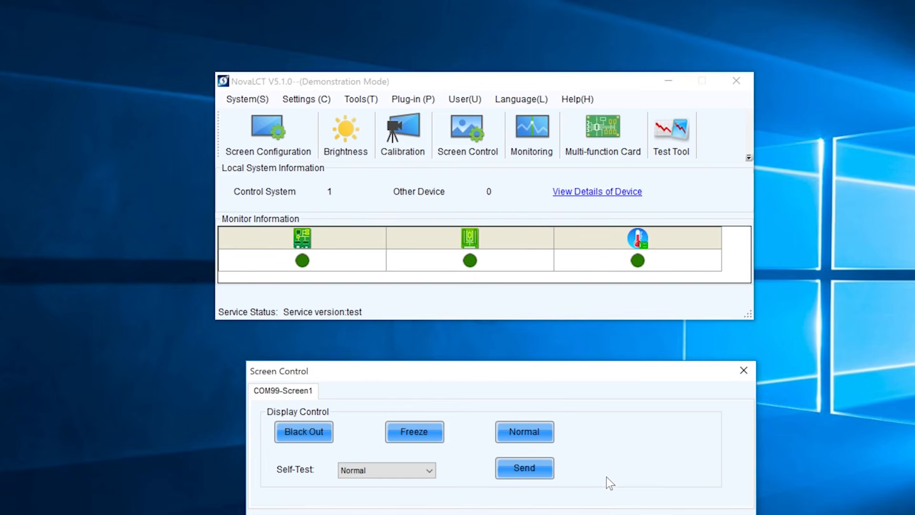
click(532, 471)
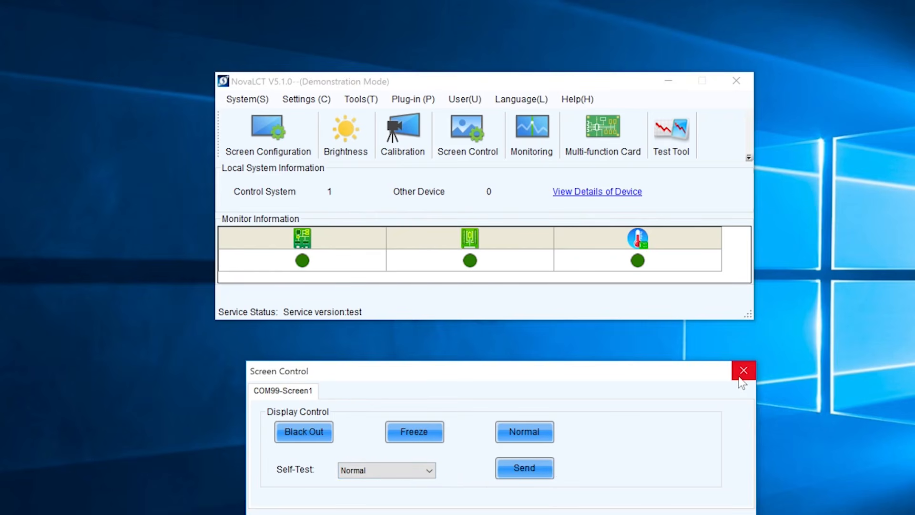
- Close Screen Control and open Screen Configuration with COM99 as the communication port
click(742, 373)
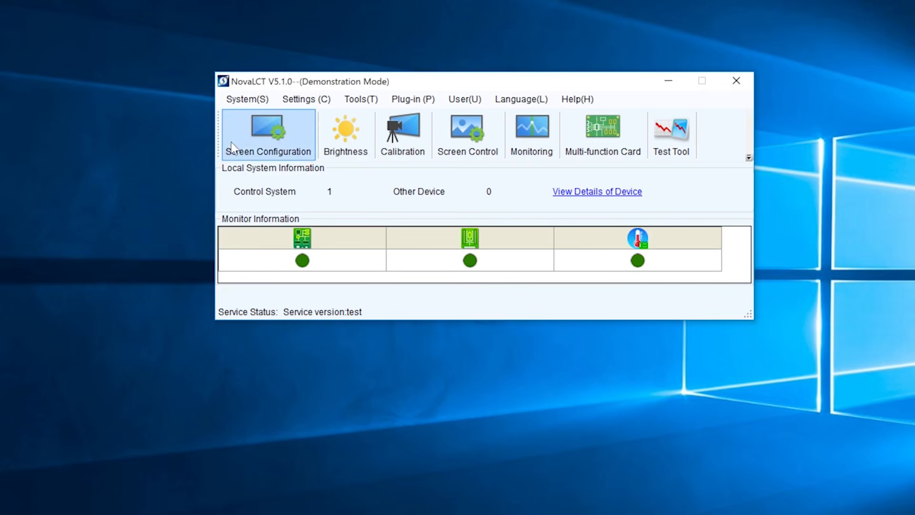
click(275, 136)
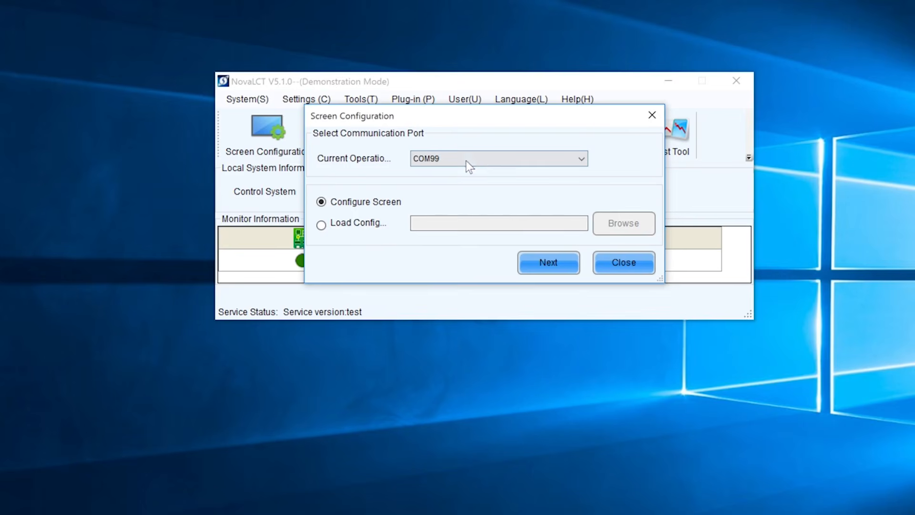
drag(481, 111, 490, 339)
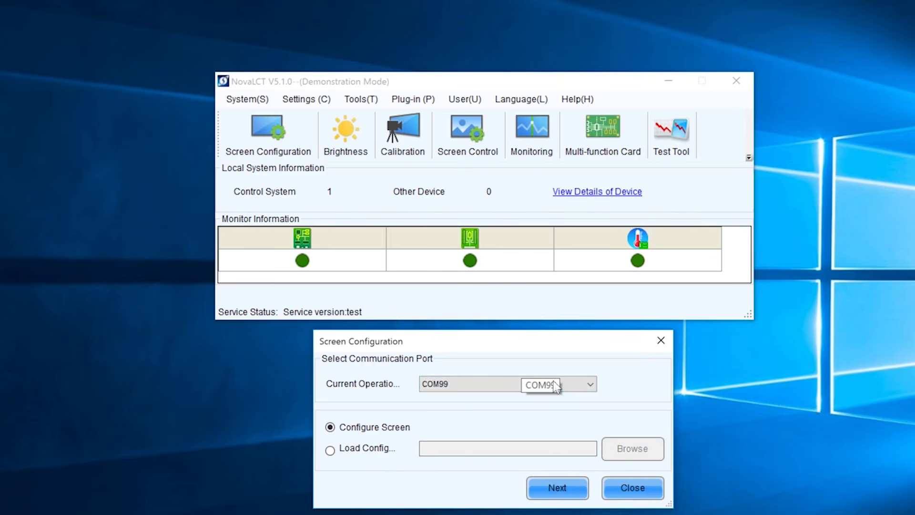
click(591, 383)
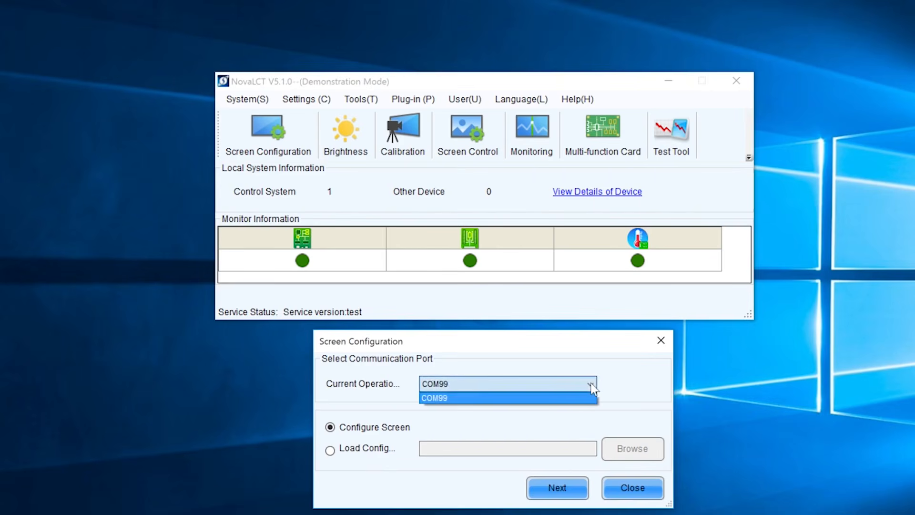
click(561, 382)
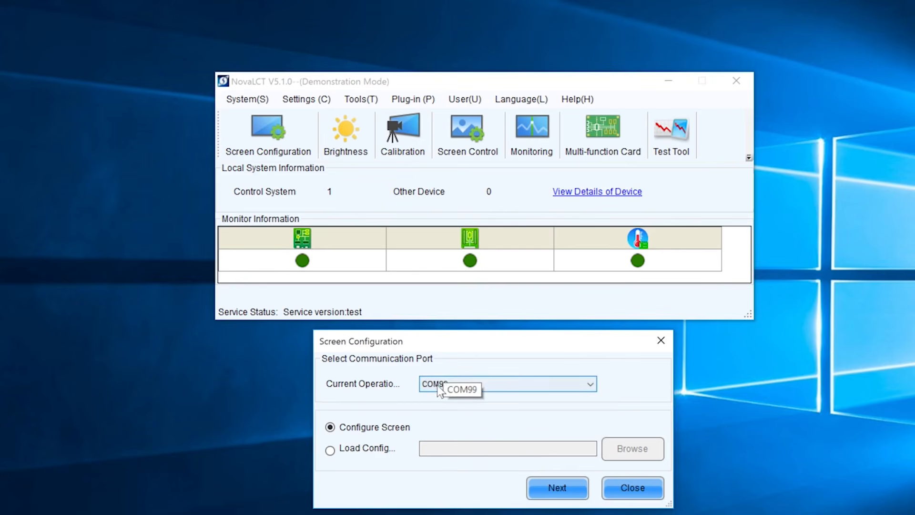
click(496, 388)
click(511, 384)
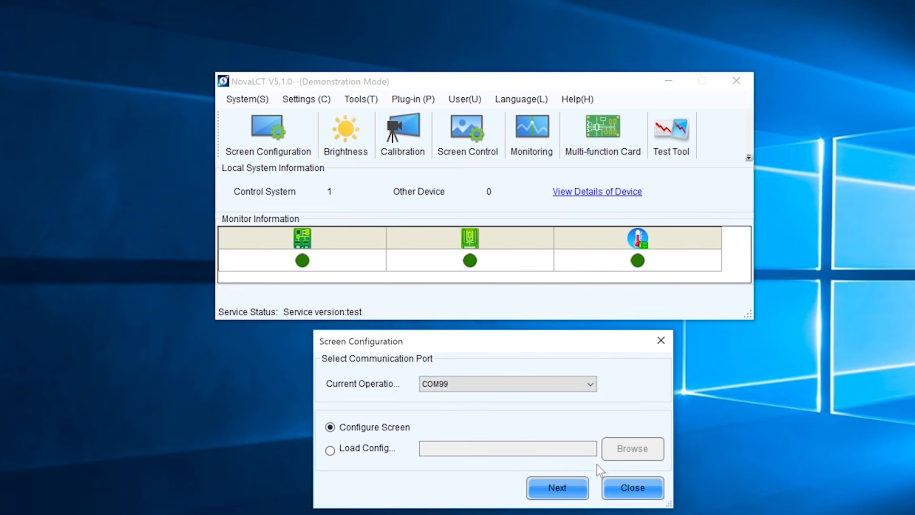
- Continue to the Sending Card settings showing an HDMI 1920 x 1080, 60 Hz source
click(563, 486)
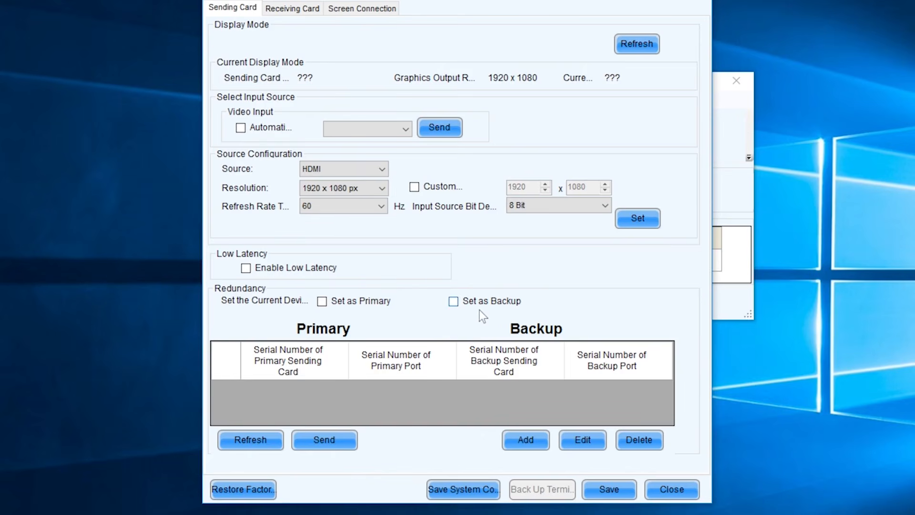
- Switch to the Receiving Card tab showing a 32W×16H module and 480 Hz refresh
click(298, 10)
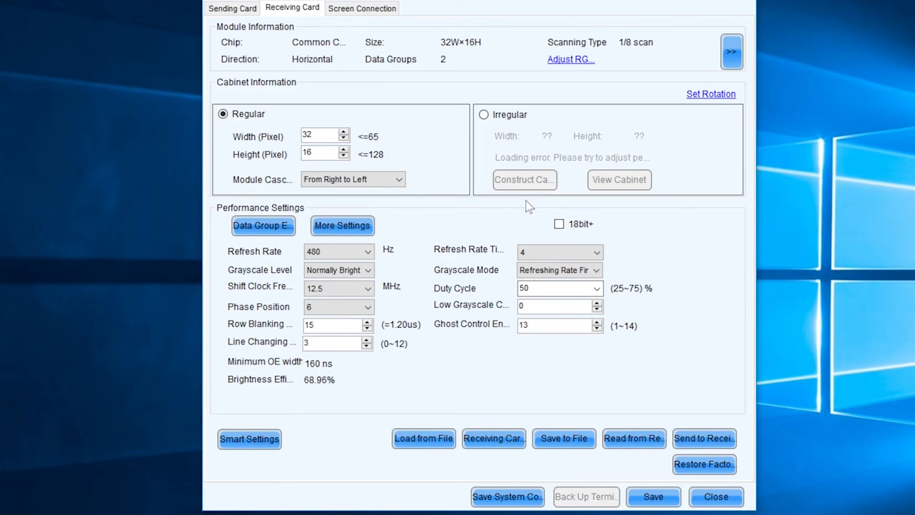
- Read settings from receiving card 1/1/1, loading MBI5036 chip, 32W×32H modules, 128×128 cabinet
click(638, 439)
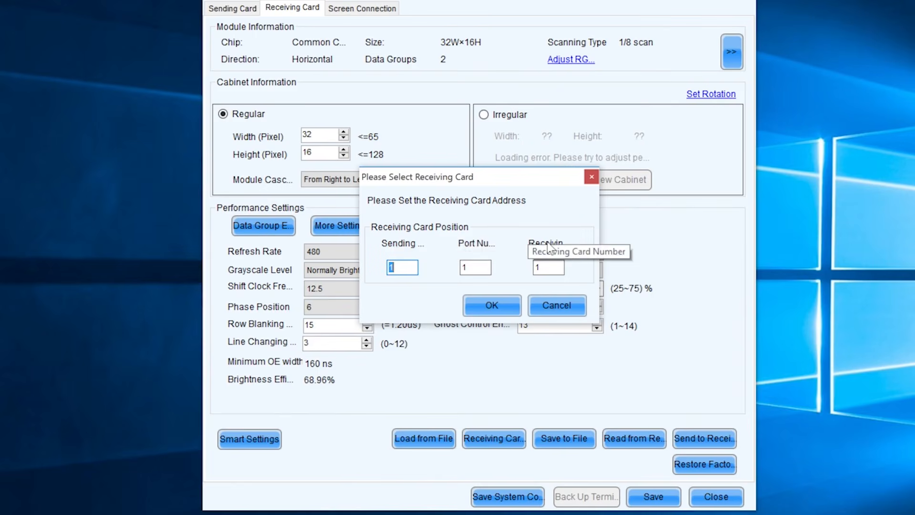
click(502, 304)
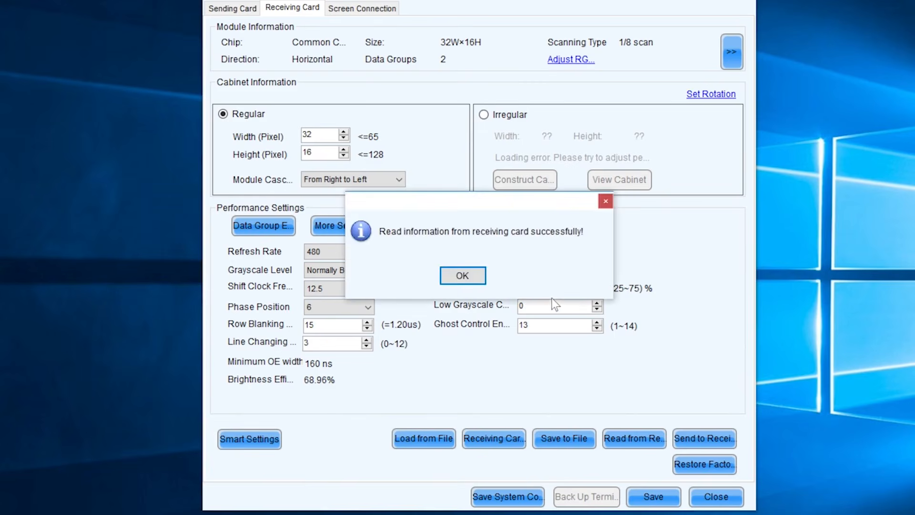
click(476, 278)
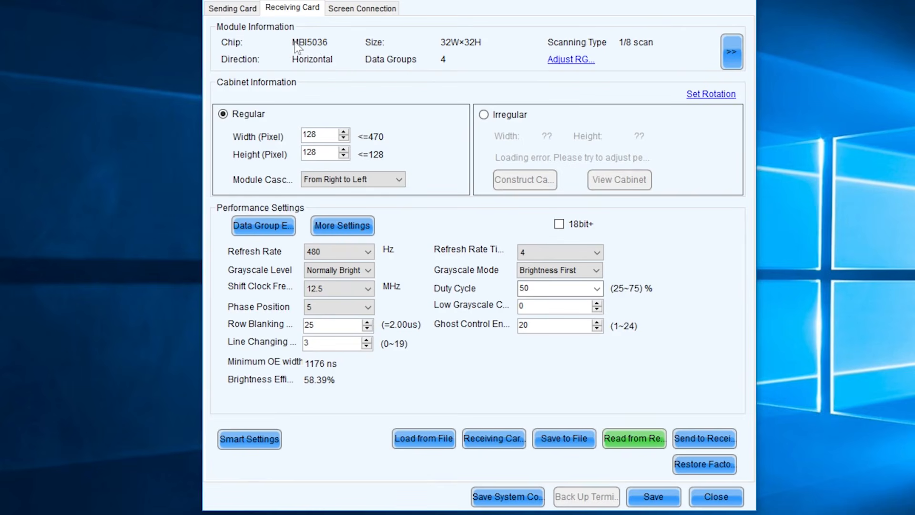
- Check the module cascade options and keep Brightness First as the grayscale mode
click(350, 182)
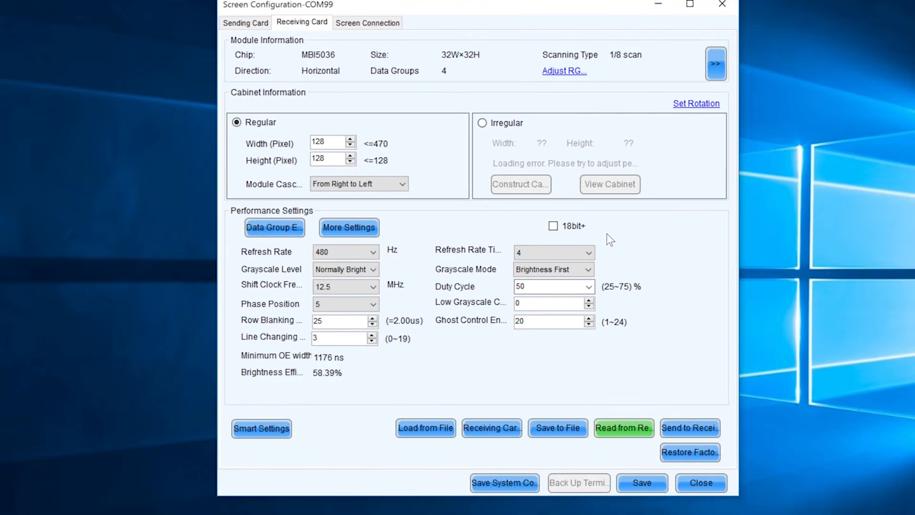
click(549, 270)
click(527, 276)
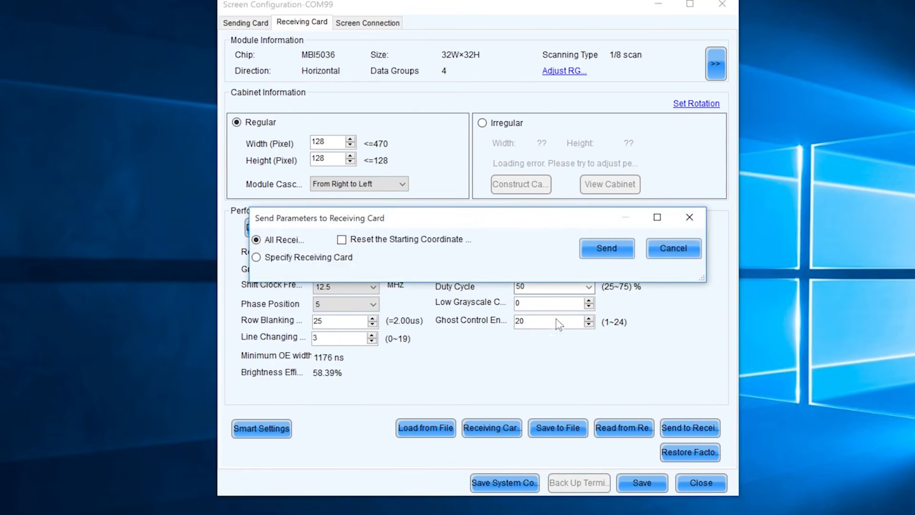
- Send the parameters to all receiving cards and save them to the hardware
click(625, 253)
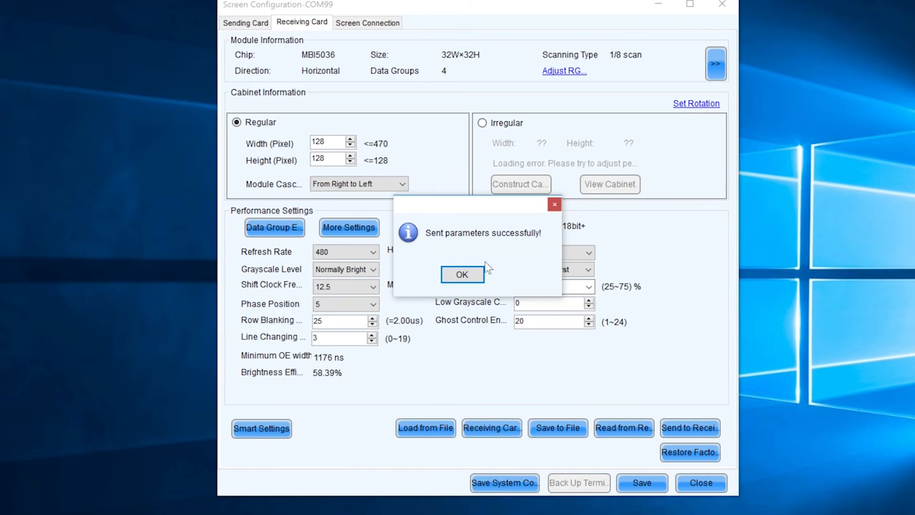
click(463, 275)
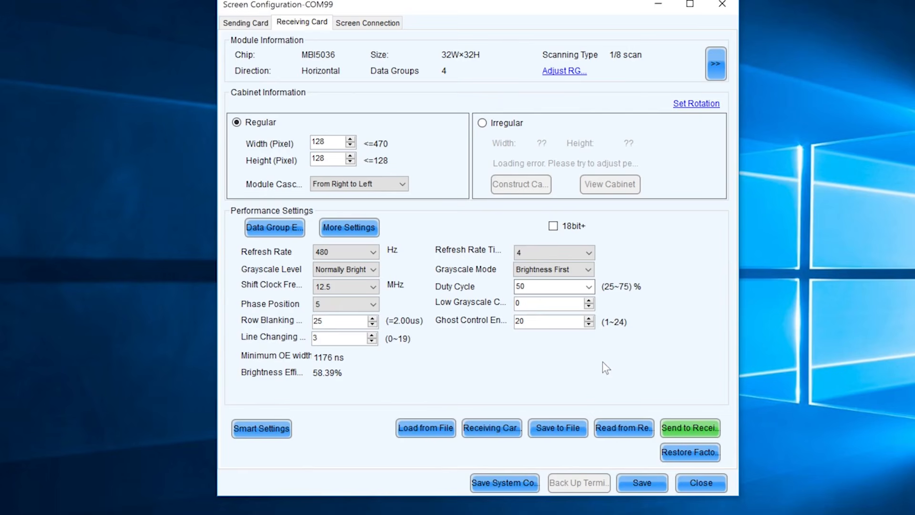
click(657, 483)
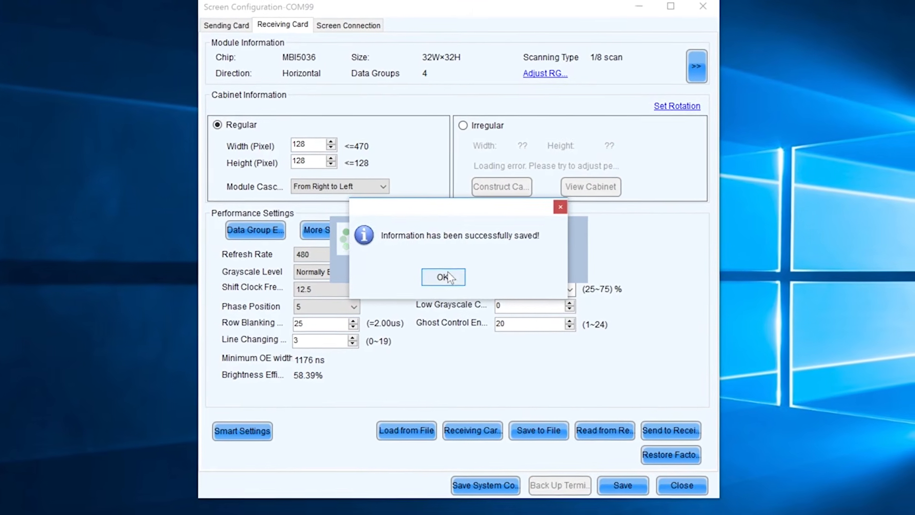
click(456, 276)
- Map sending card 1, inspect the Card:8 and Card:4 cells, and reset all assignments
click(343, 26)
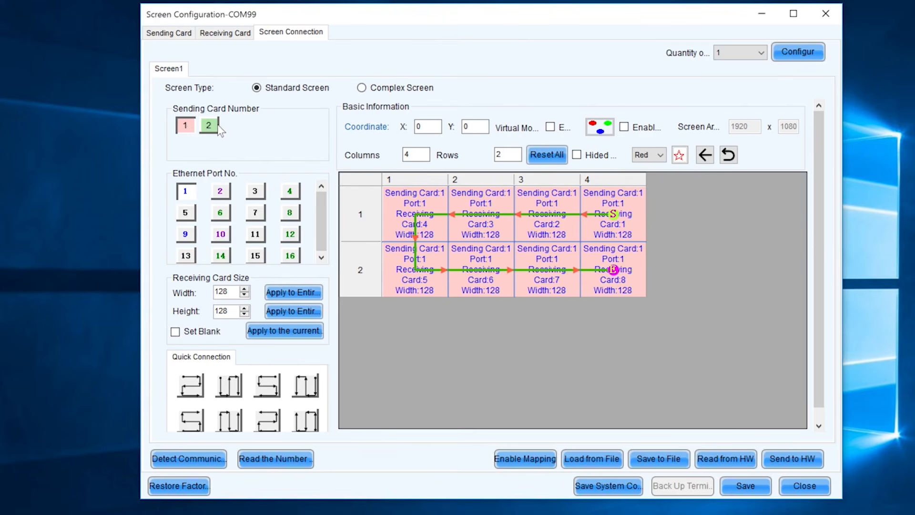
click(188, 128)
mouse_move(626, 282)
click(621, 259)
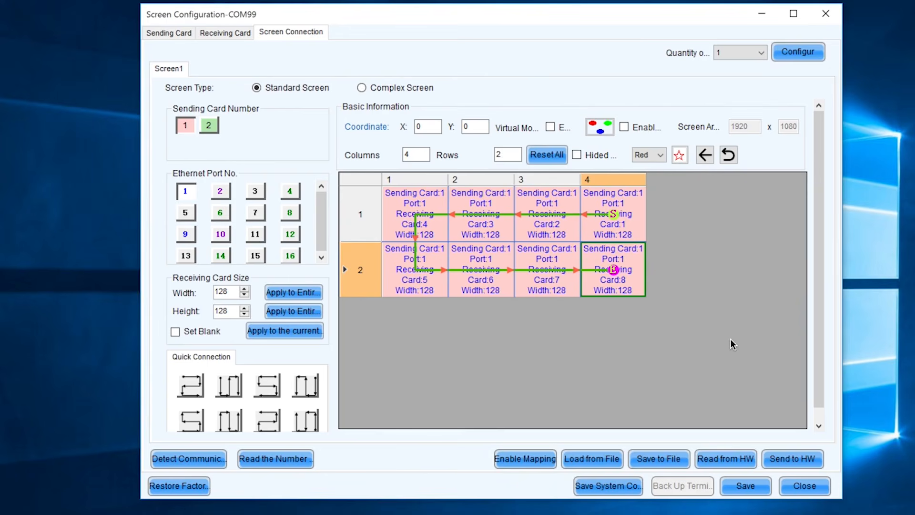
click(414, 209)
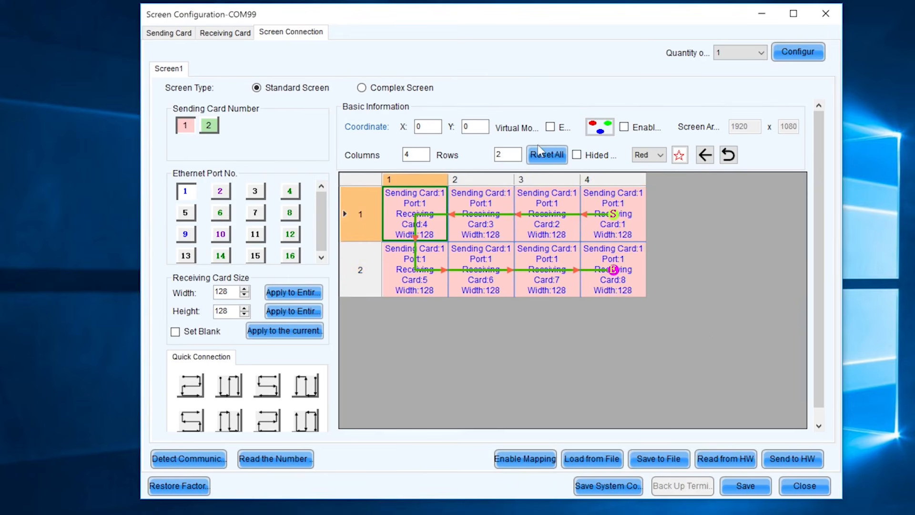
click(558, 157)
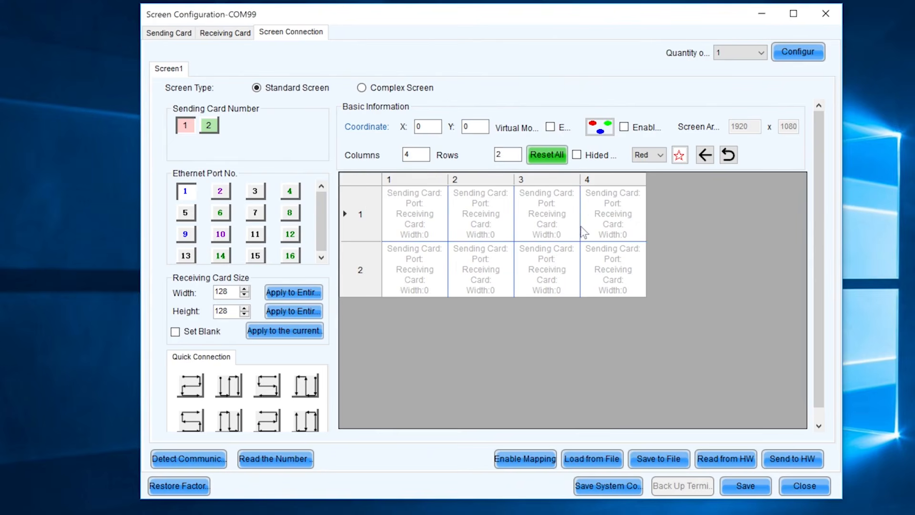
- Set the grid to 5 columns and 3 rows and select the 128 receiving card width
click(419, 157)
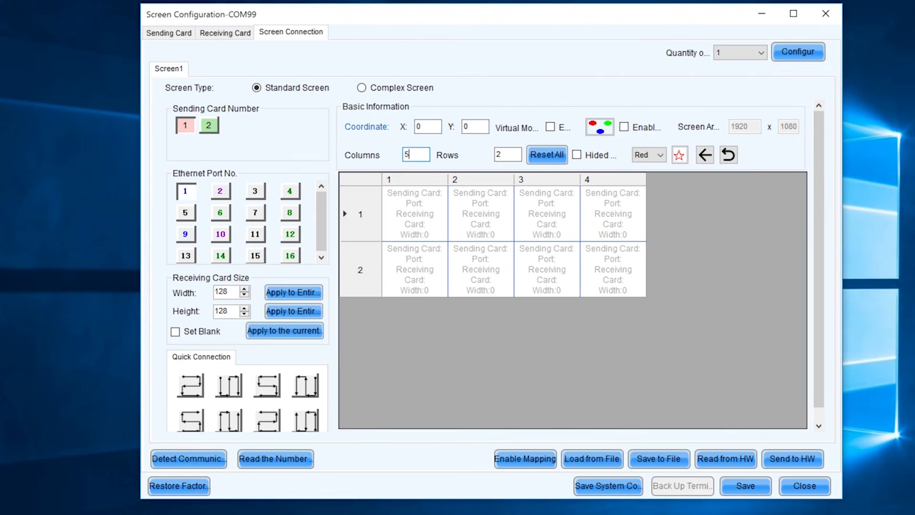
double_click(501, 155)
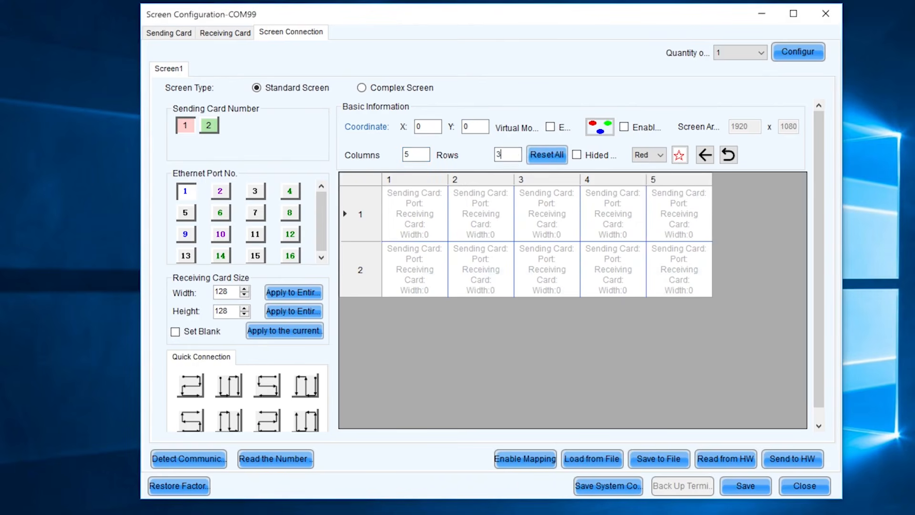
click(741, 248)
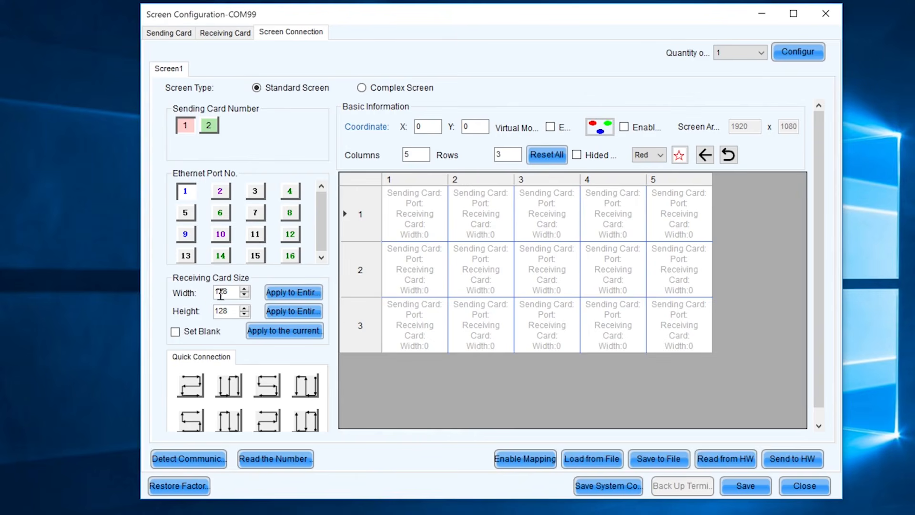
drag(221, 291, 237, 292)
click(316, 331)
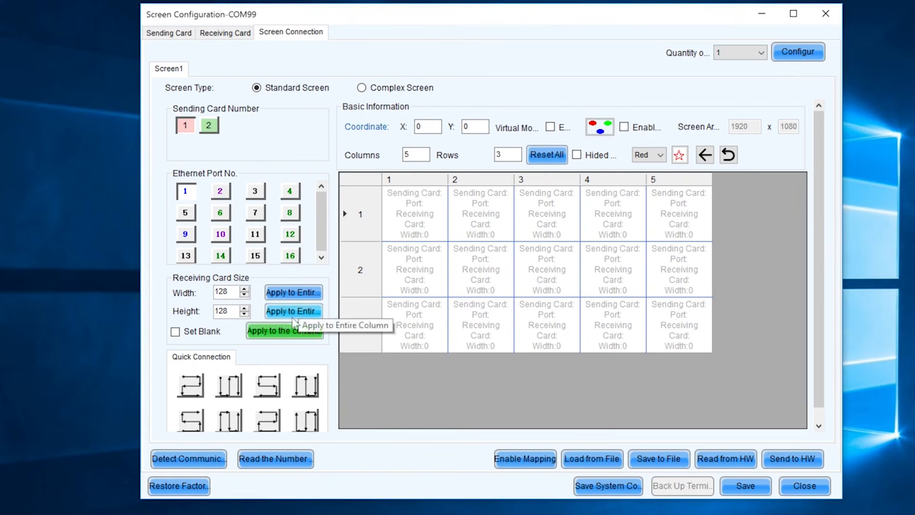
click(415, 218)
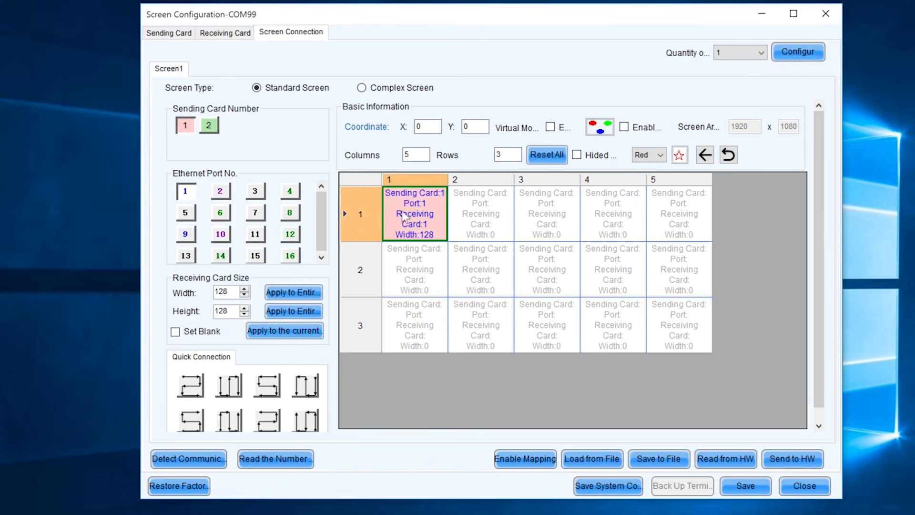
mouse_move(414, 214)
mouse_down()
mouse_move(612, 215)
mouse_move(677, 269)
mouse_move(450, 285)
mouse_move(568, 323)
mouse_move(664, 332)
mouse_up()
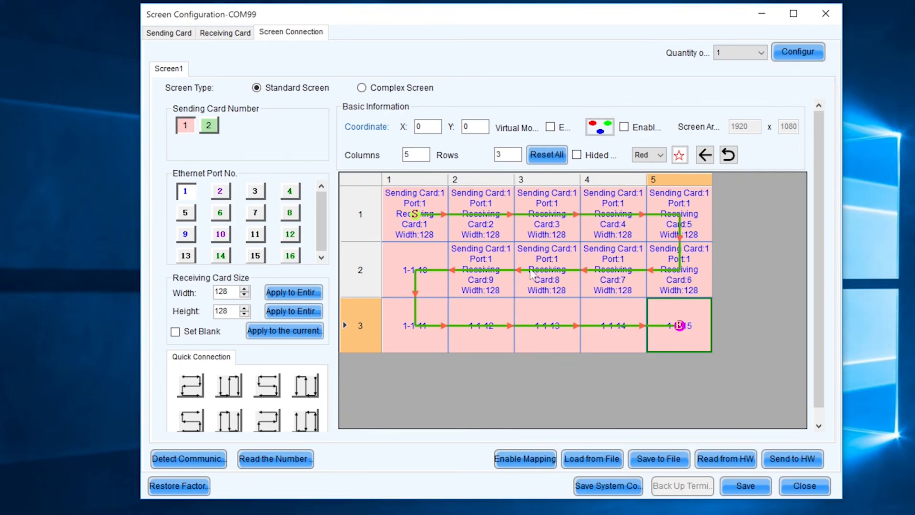
click(289, 330)
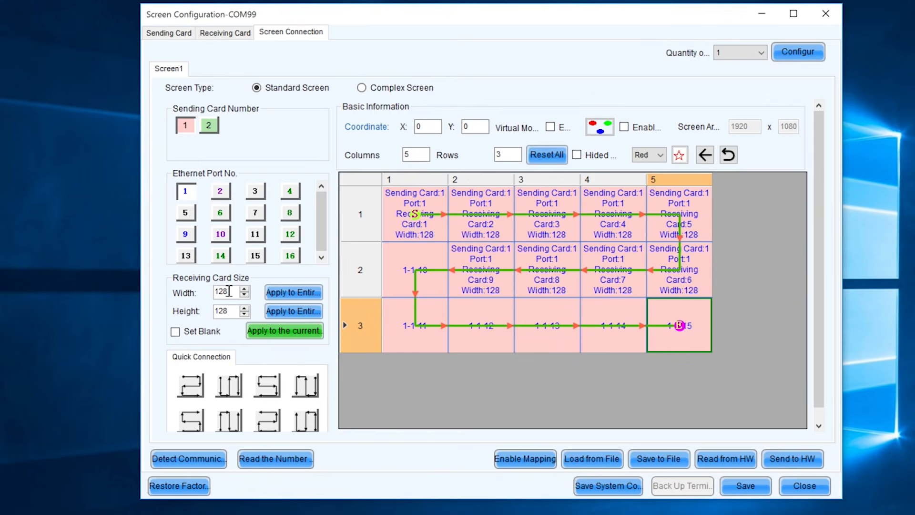
- Reset the grid and assign receiving cards 1–5 along row 1 on Ethernet port 1
mouse_move(408, 236)
mouse_move(434, 230)
click(547, 154)
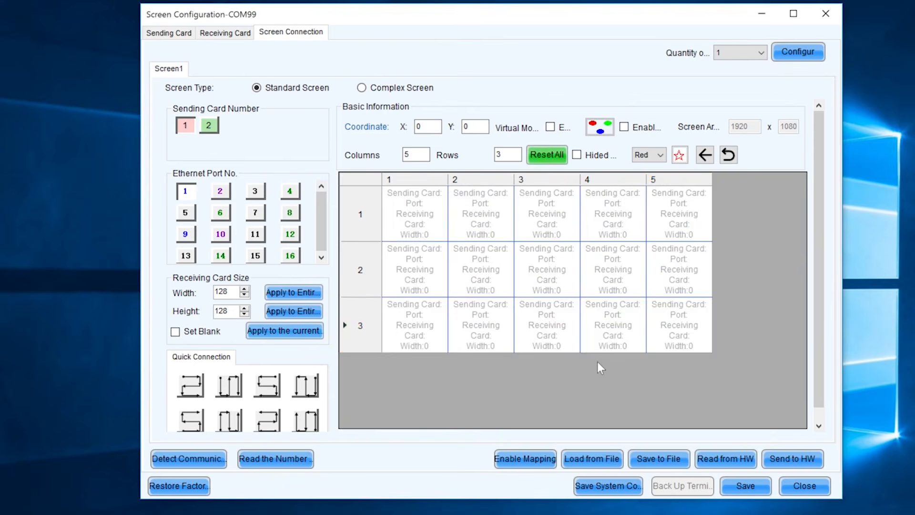
click(186, 191)
click(420, 213)
click(491, 216)
click(551, 215)
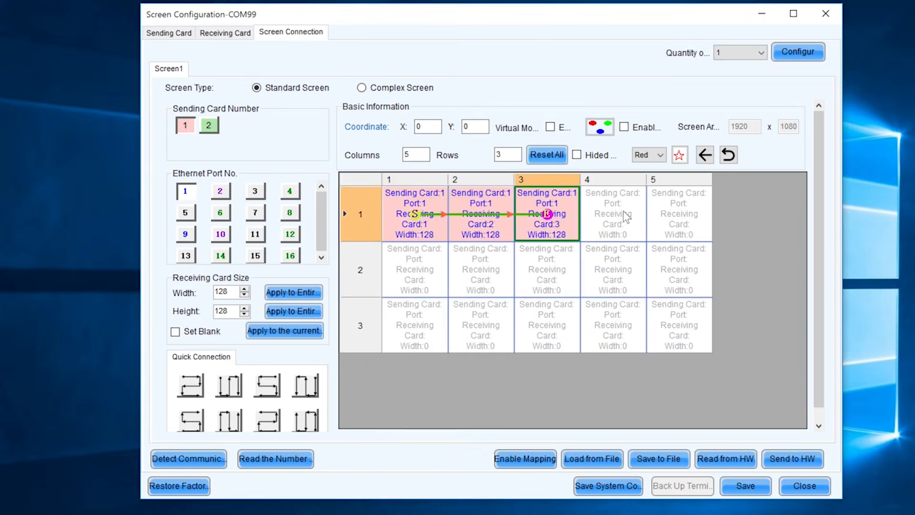
click(626, 217)
click(697, 212)
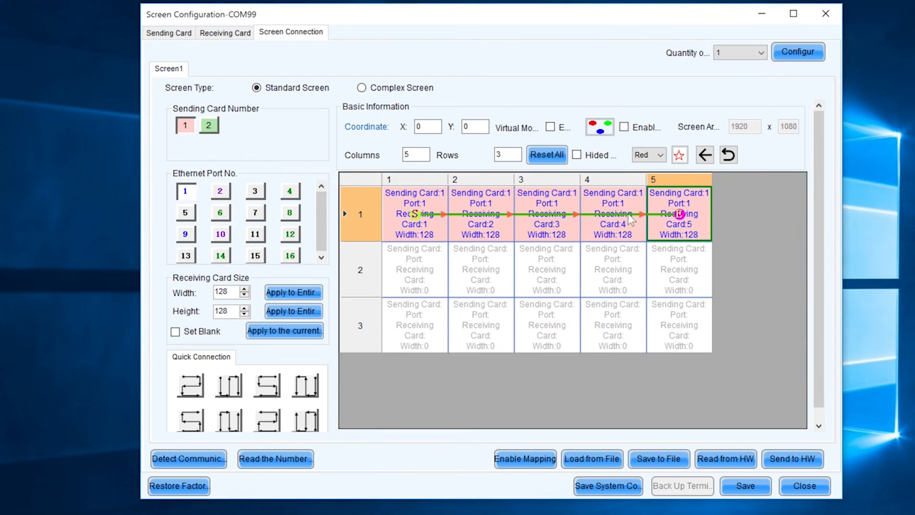
- Chain cards 1–5 along row 2 on port 2 and row 3 on port 3
click(220, 193)
drag(423, 272, 681, 274)
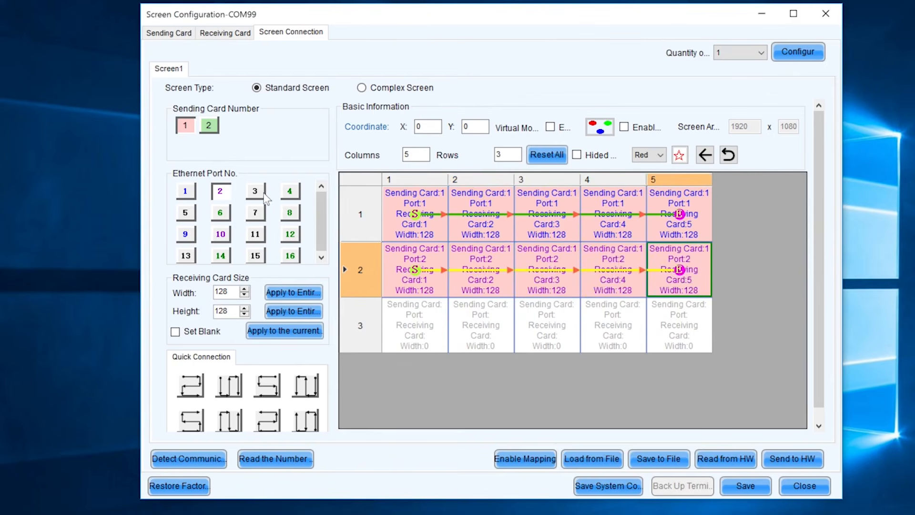
click(258, 193)
mouse_move(416, 335)
mouse_down()
mouse_move(477, 344)
mouse_move(690, 335)
mouse_up()
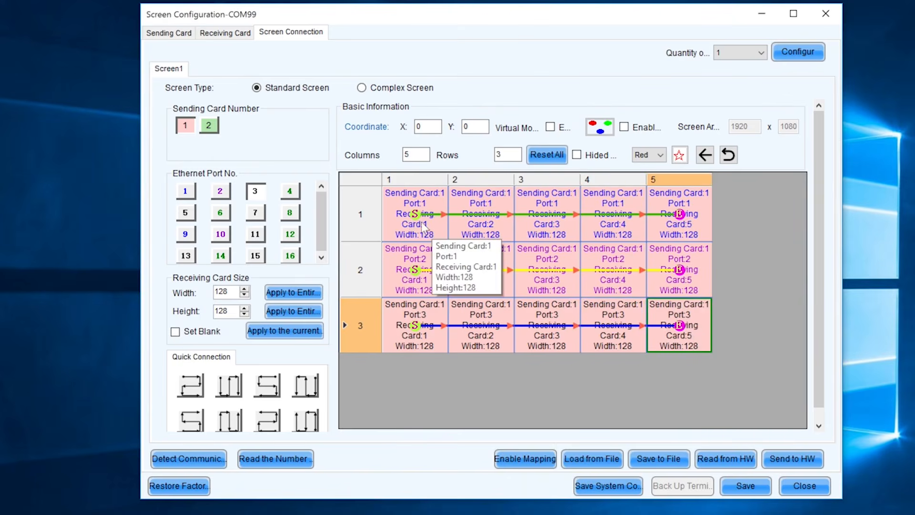
mouse_move(431, 268)
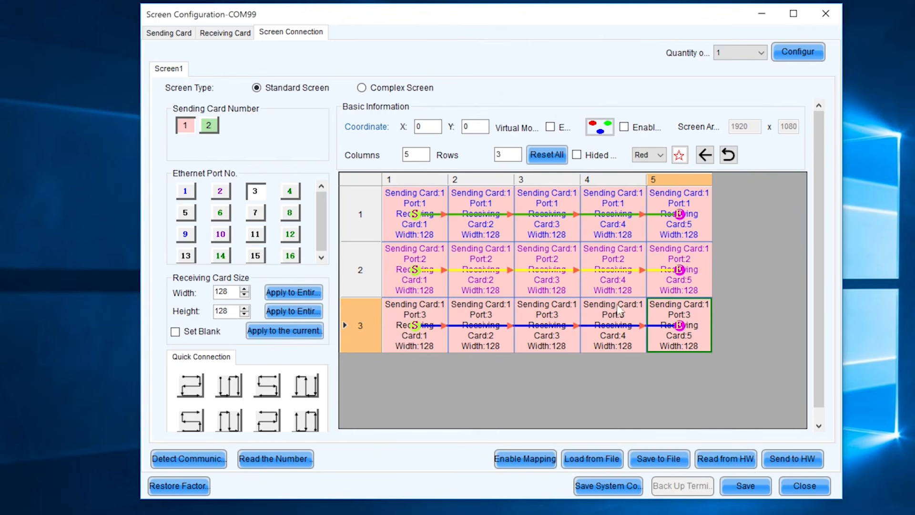
- Read the layout from hardware, restore a 5 × 3 grid, and clear all card assignments
click(727, 465)
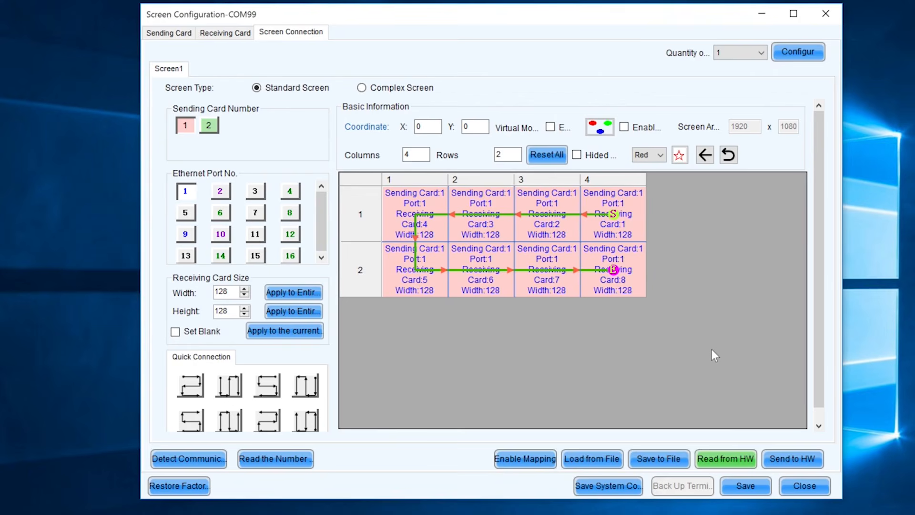
click(428, 159)
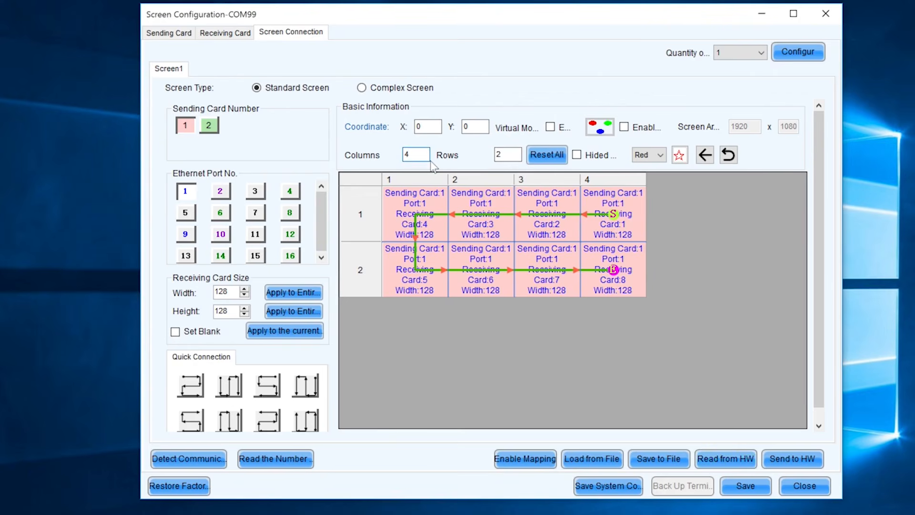
key(BackSpace)
text(5)
click(511, 155)
text(3)
click(566, 367)
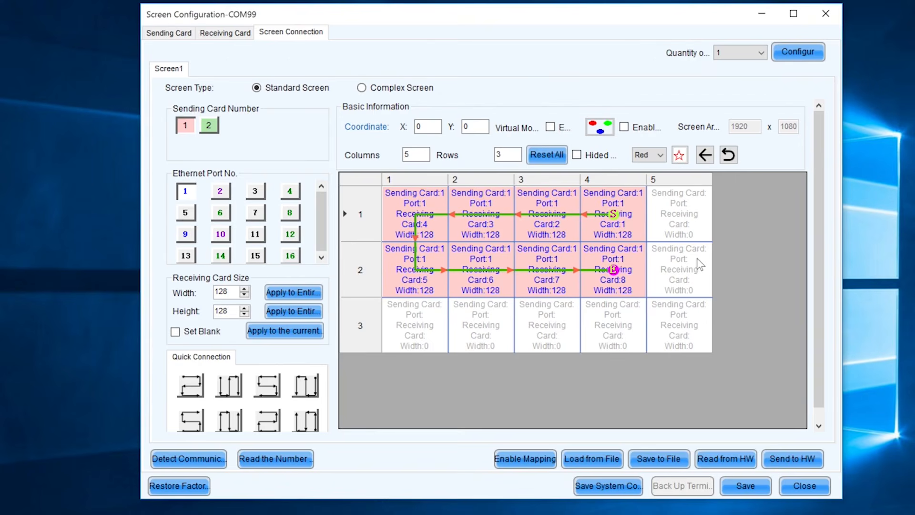
click(563, 156)
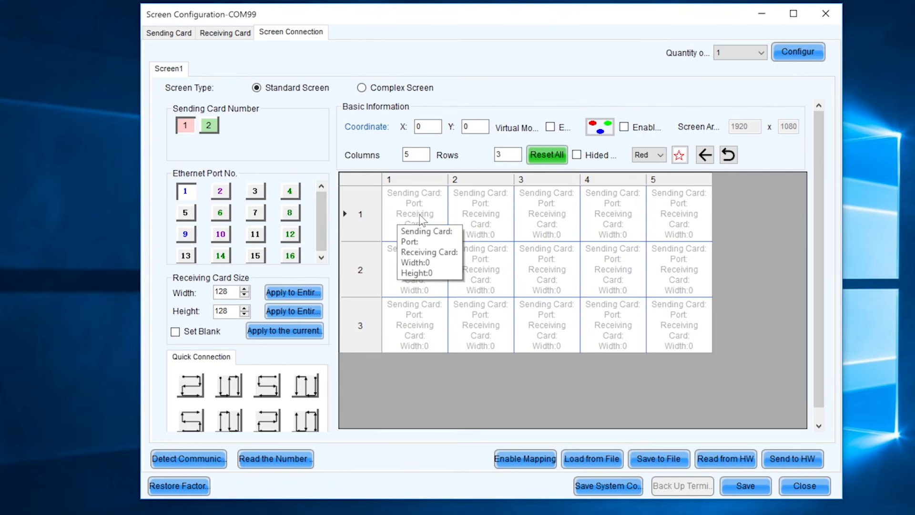
- Wire rows 1, 2 and 3 to Ethernet ports 1, 2 and 3, each chaining receiving cards 1–5
drag(419, 222, 679, 212)
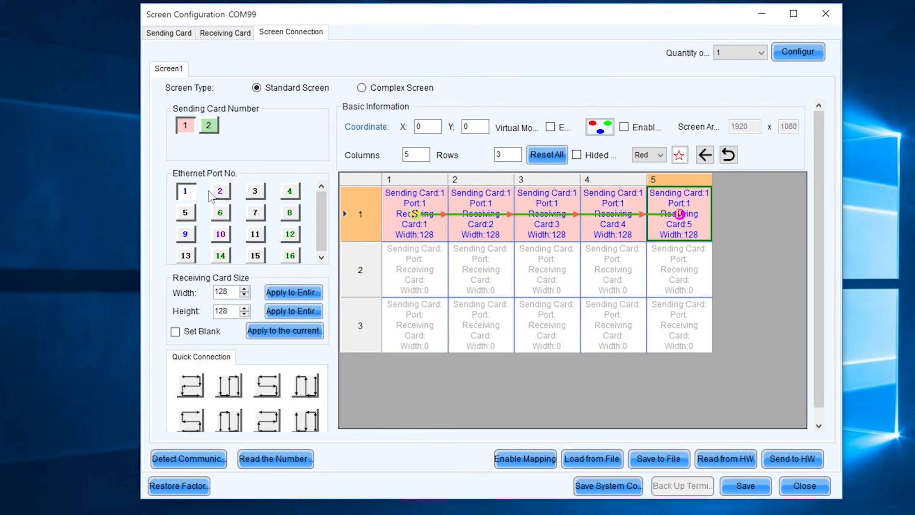
click(220, 192)
drag(412, 275, 677, 274)
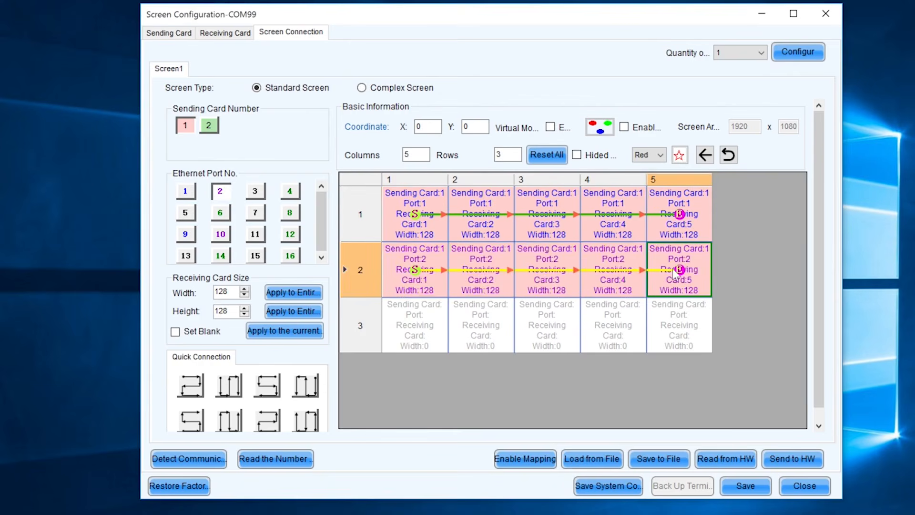
click(255, 192)
drag(411, 335, 663, 334)
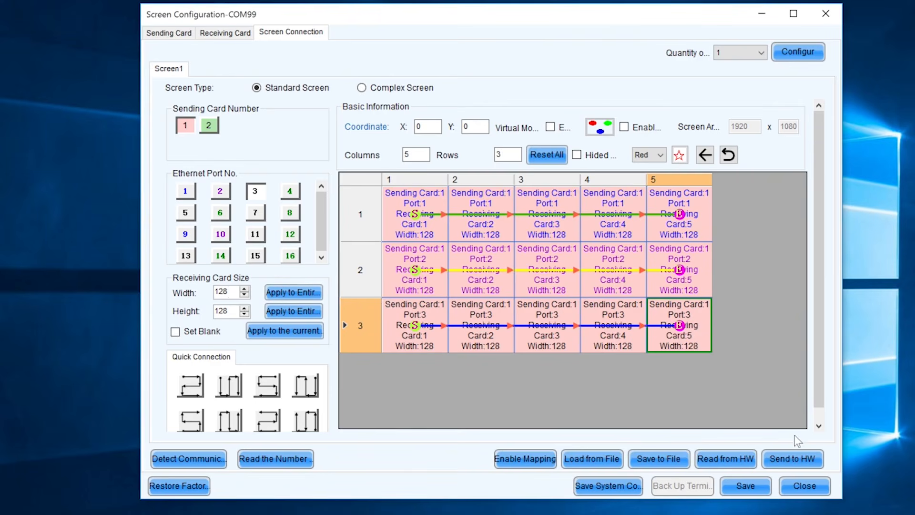
- Send the 5×3 connection map to the hardware and acknowledge the success message
click(793, 459)
click(444, 281)
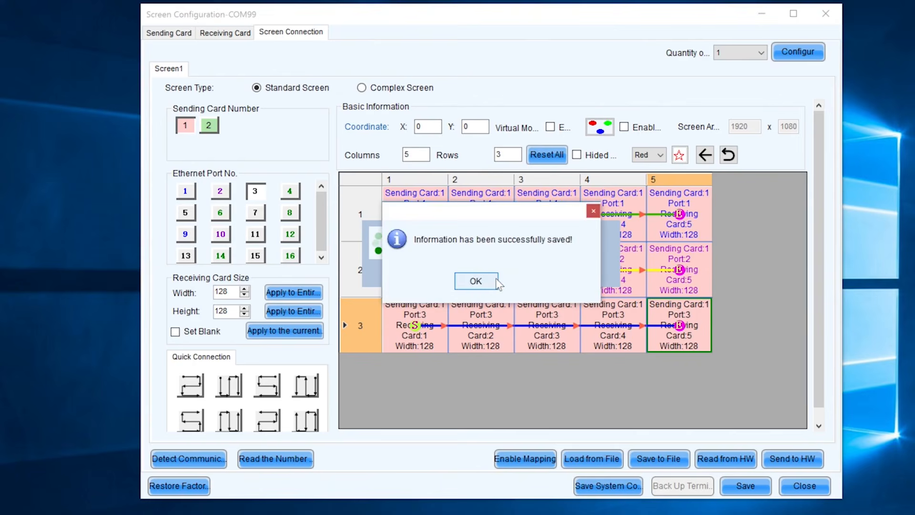
click(490, 279)
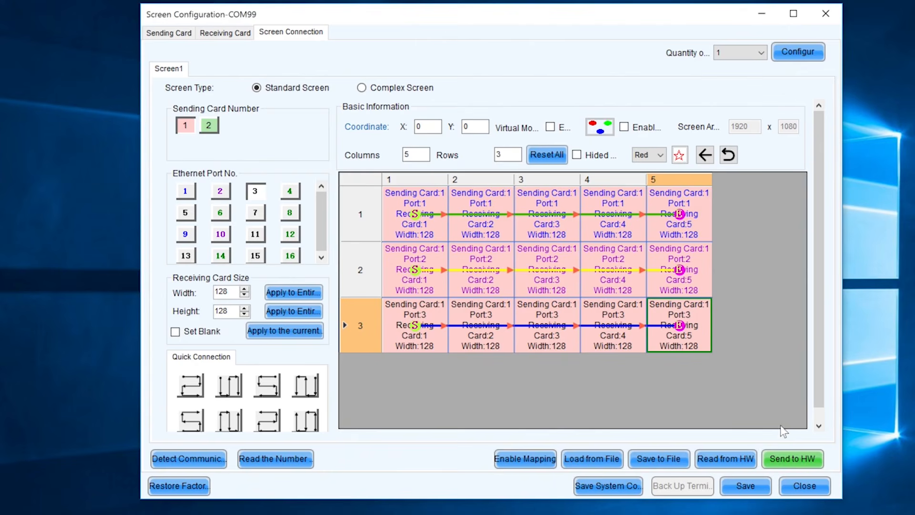
- Save the configuration on the hardware, then close the screen configuration window
click(744, 486)
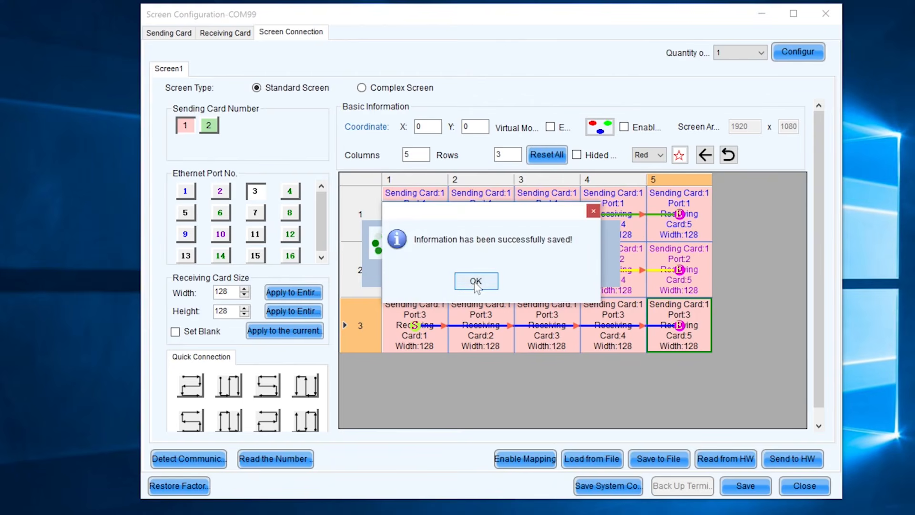
click(491, 283)
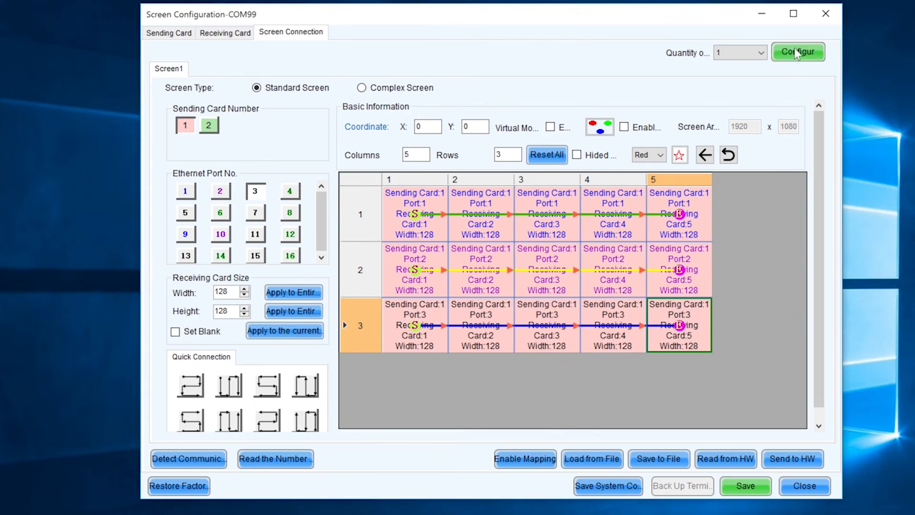
click(813, 486)
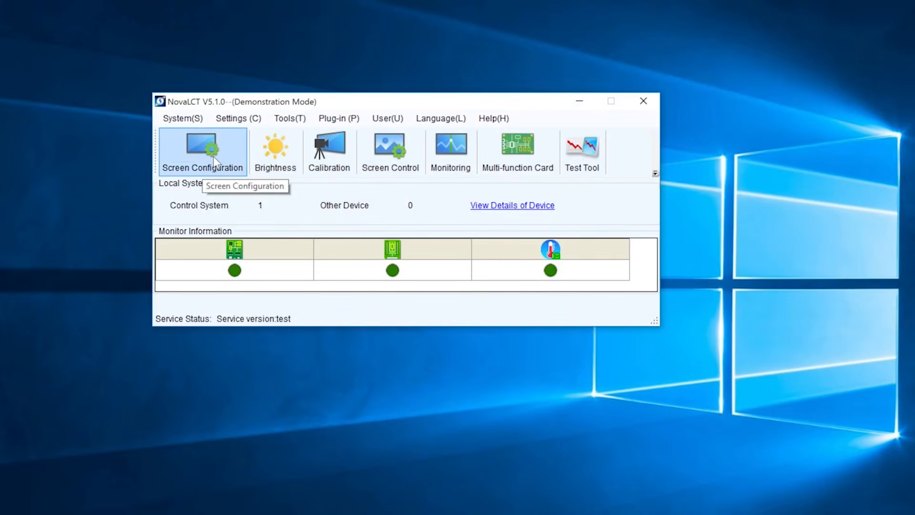
- Reopen Screen Configuration on COM99 with Configure Screen selected
click(225, 146)
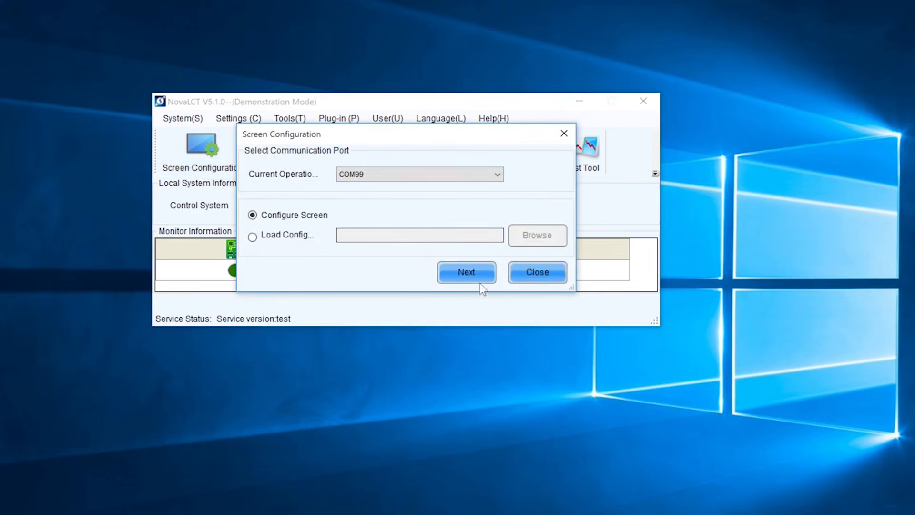
click(534, 275)
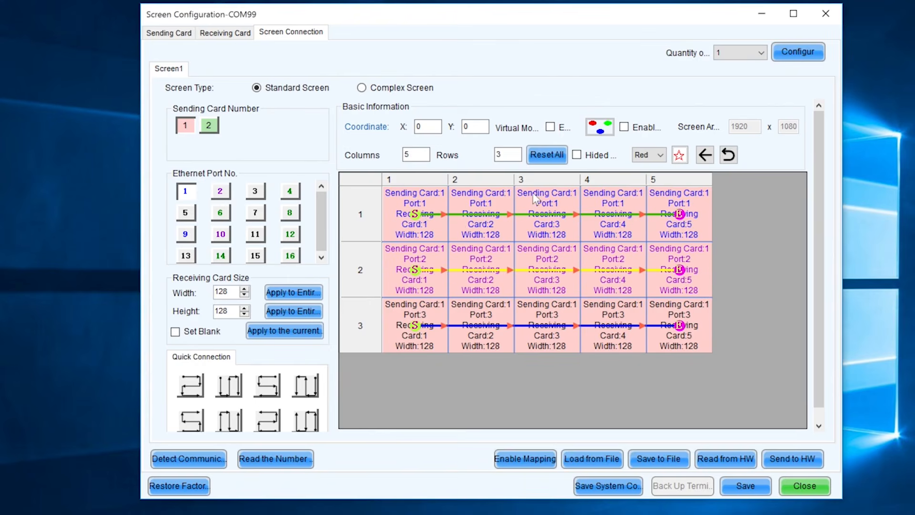
- Review the Receiving Card and Sending Card settings tabs, then close the configuration window
click(225, 33)
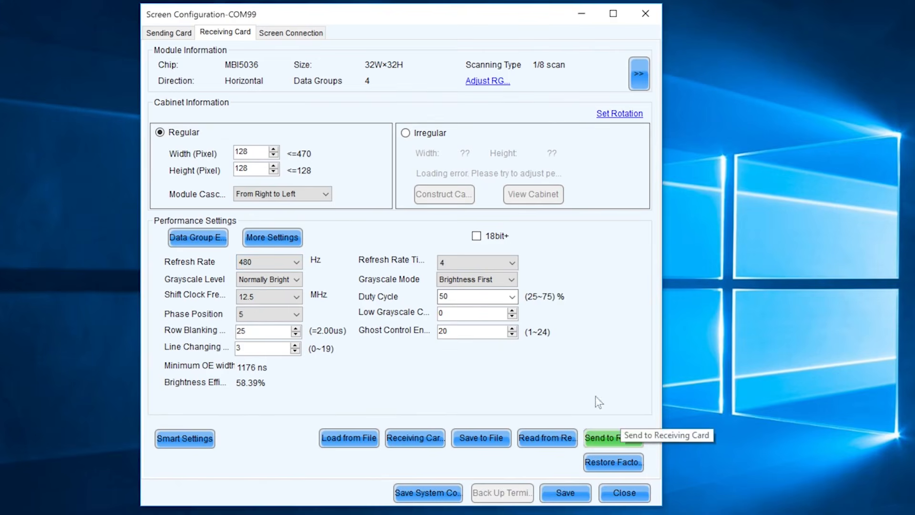
click(176, 33)
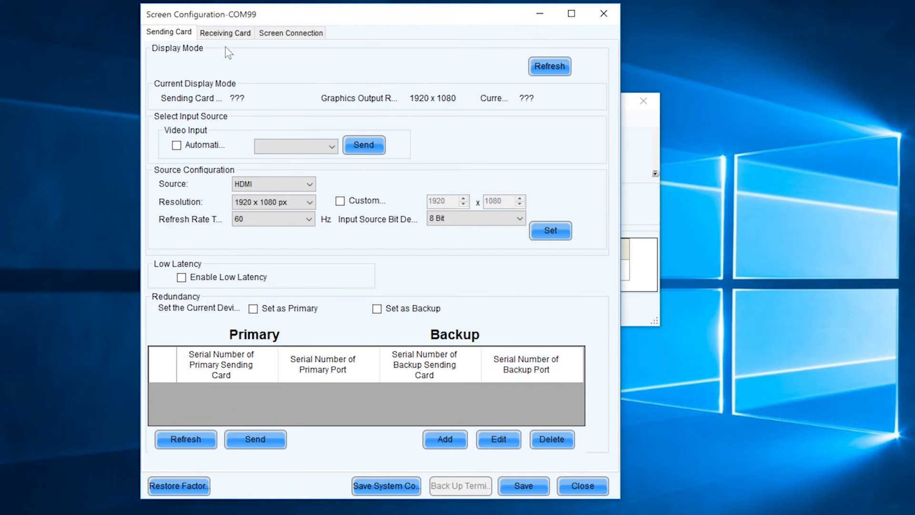
click(224, 35)
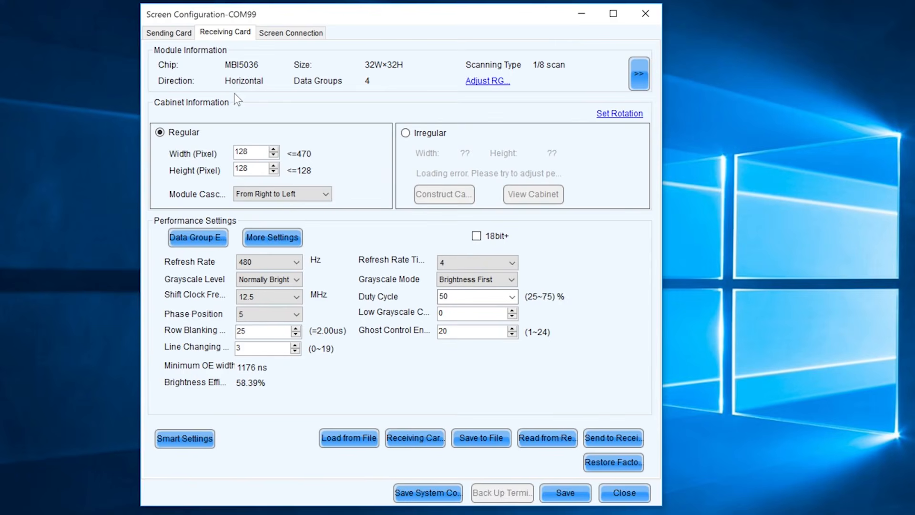
click(173, 33)
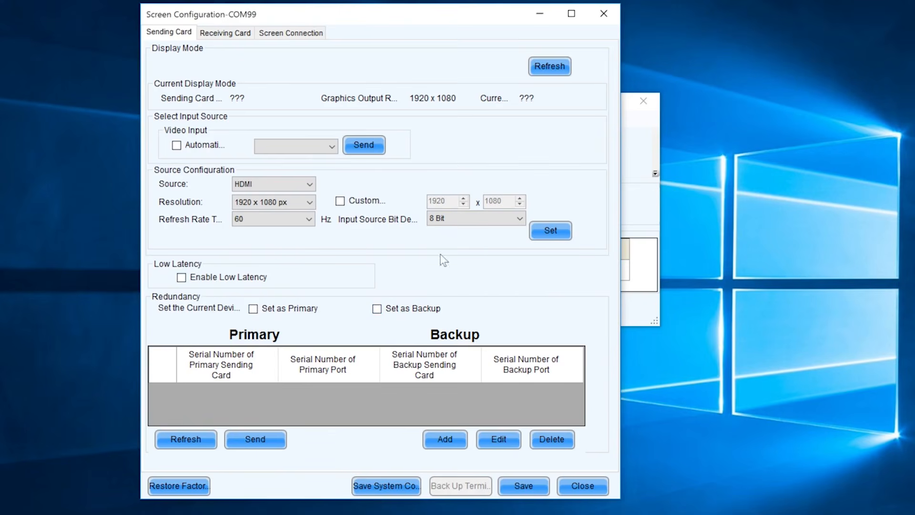
click(609, 13)
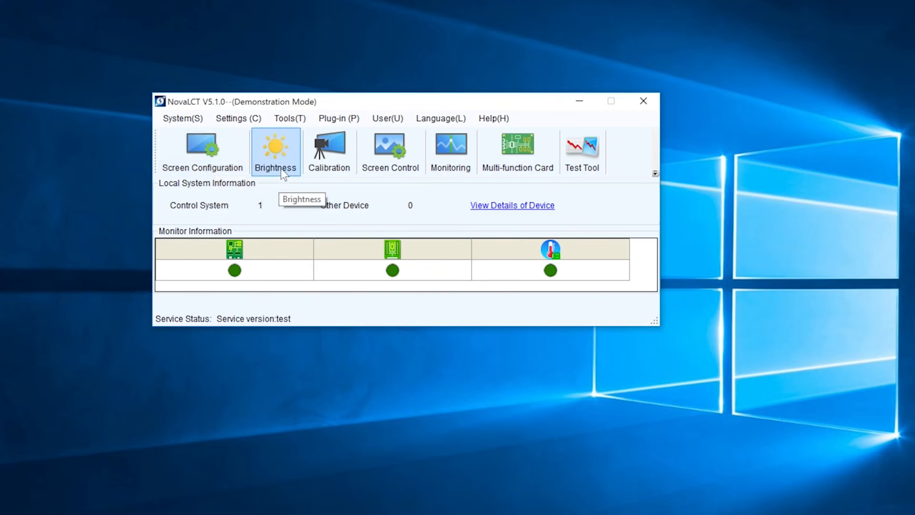
click(284, 153)
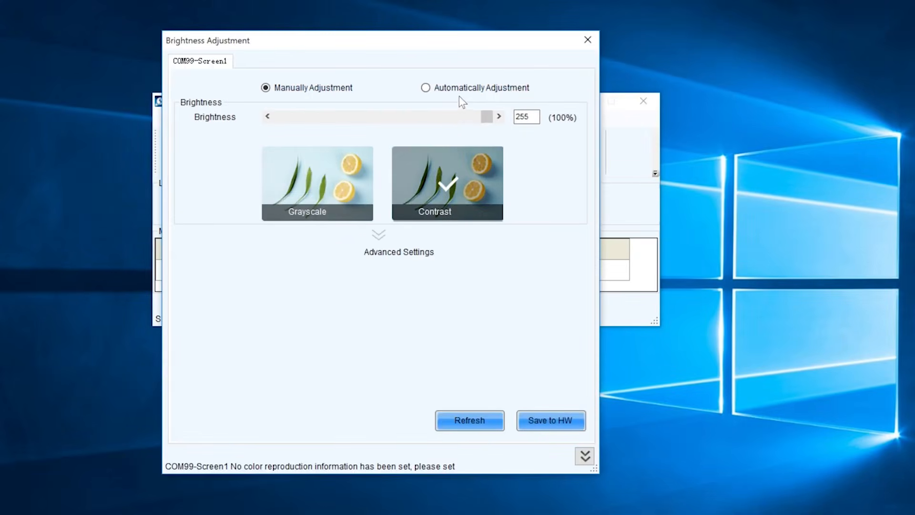
click(596, 46)
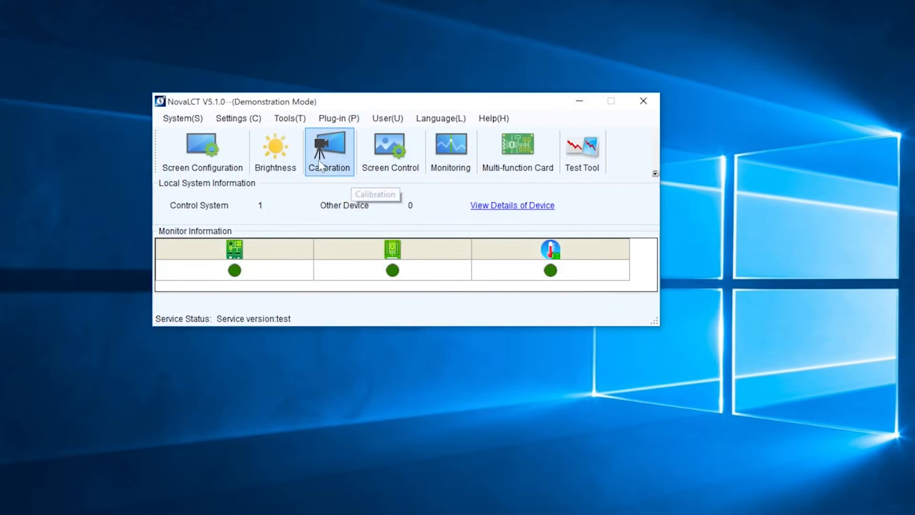
click(412, 171)
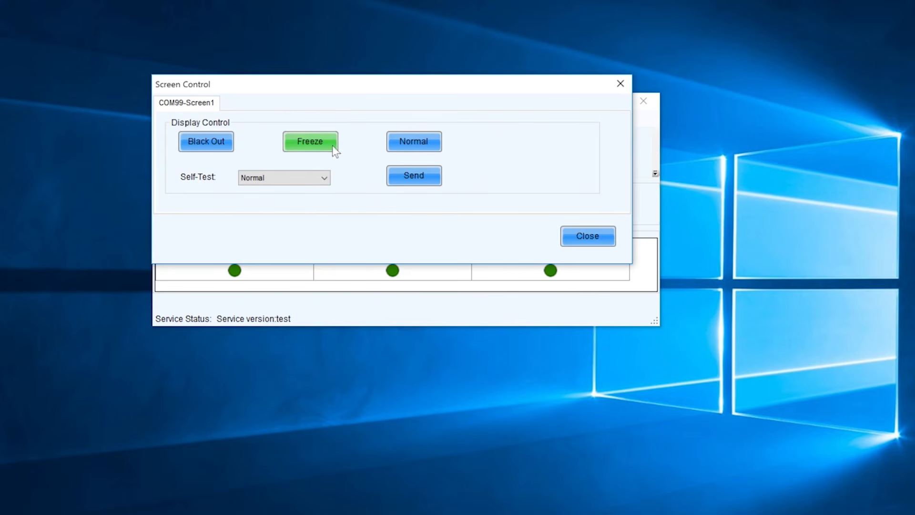
click(621, 84)
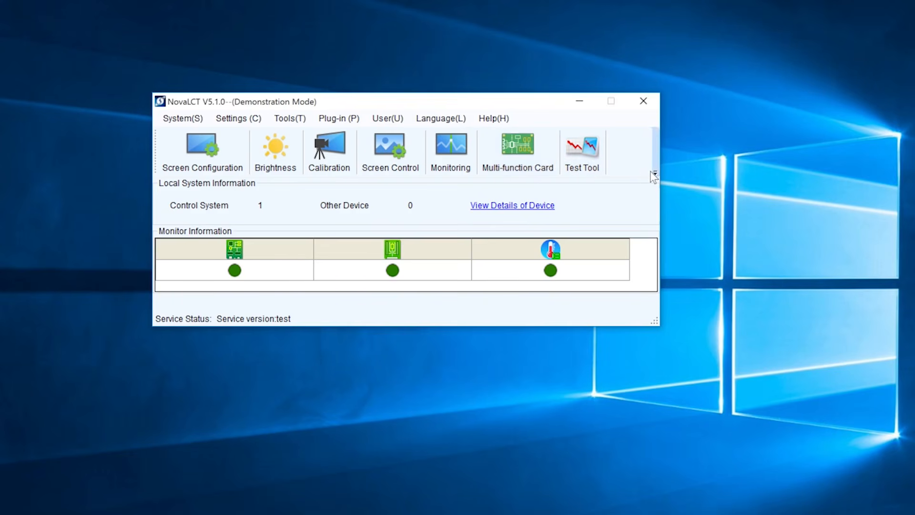
click(449, 161)
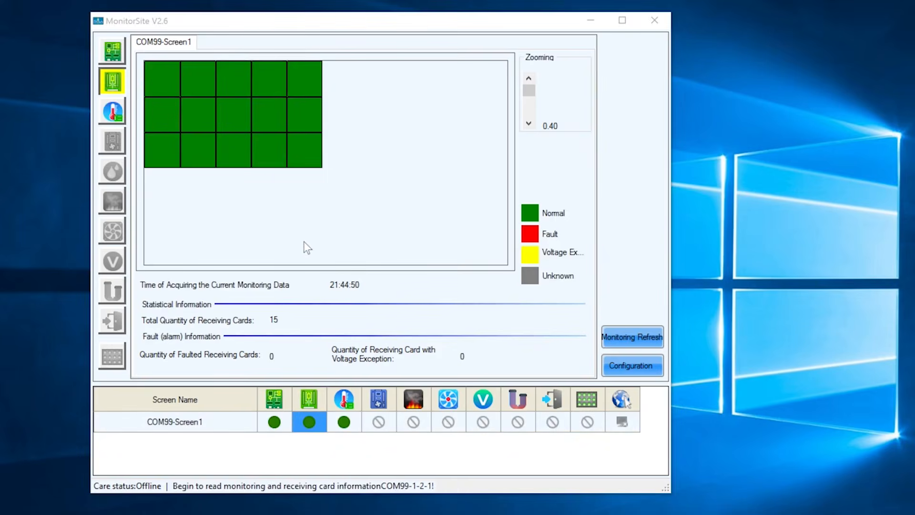
click(123, 53)
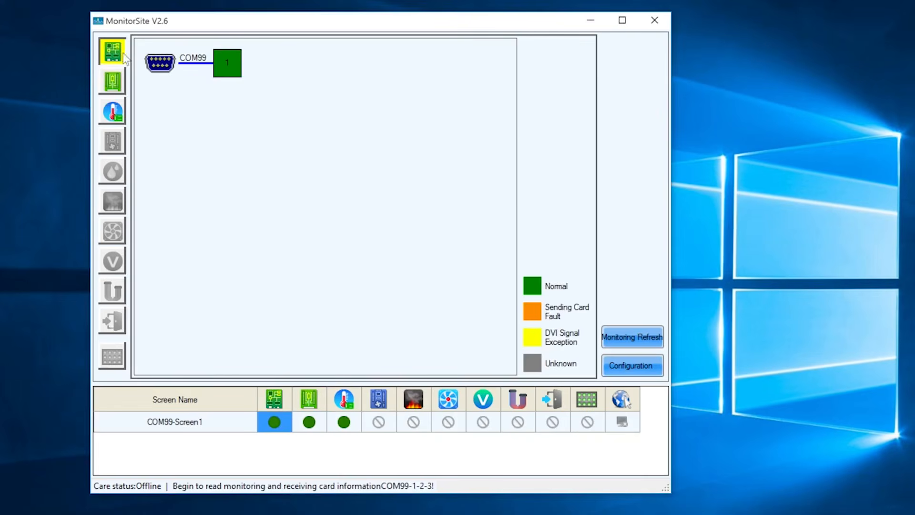
click(123, 85)
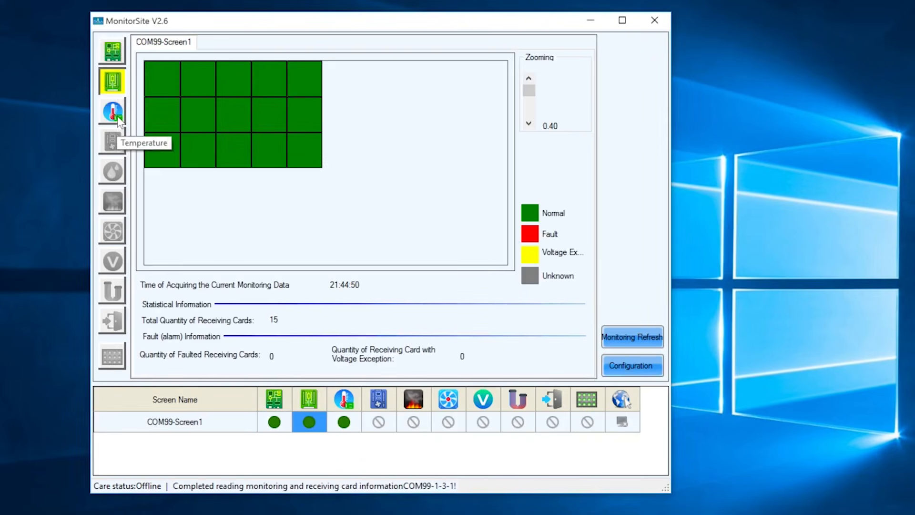
click(118, 116)
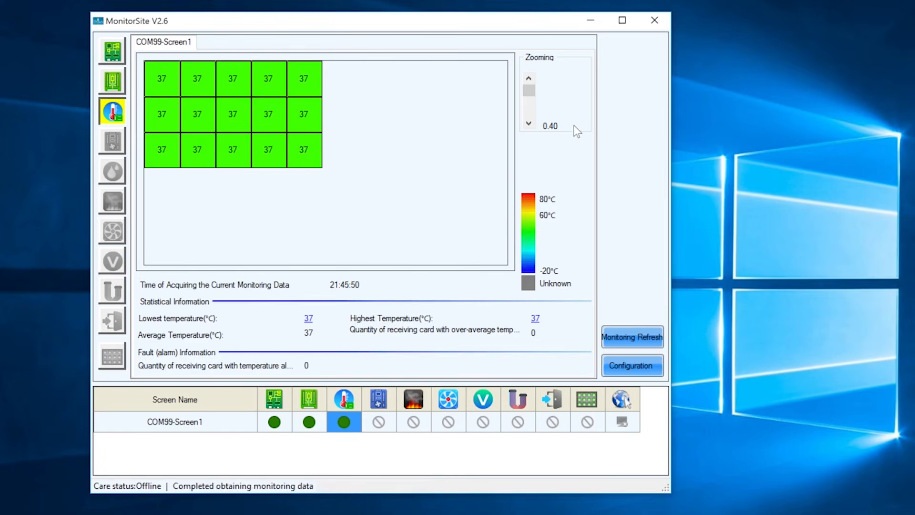
click(654, 21)
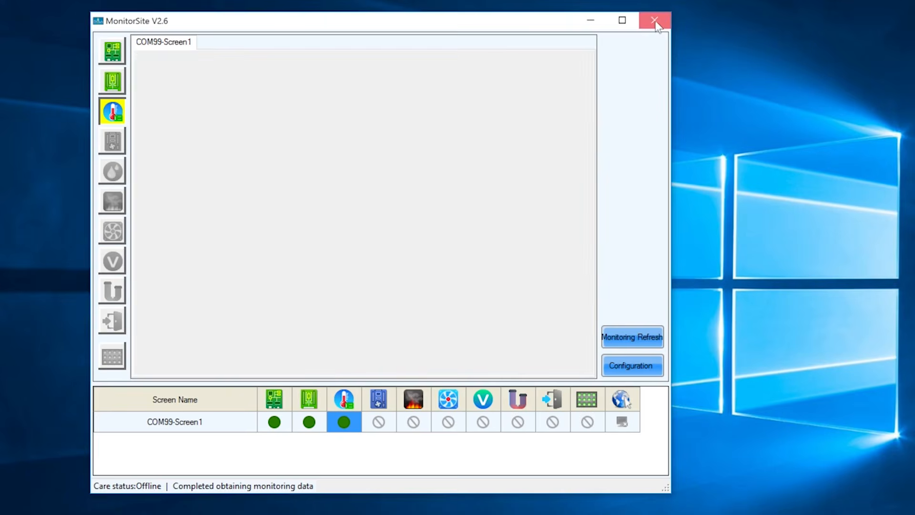